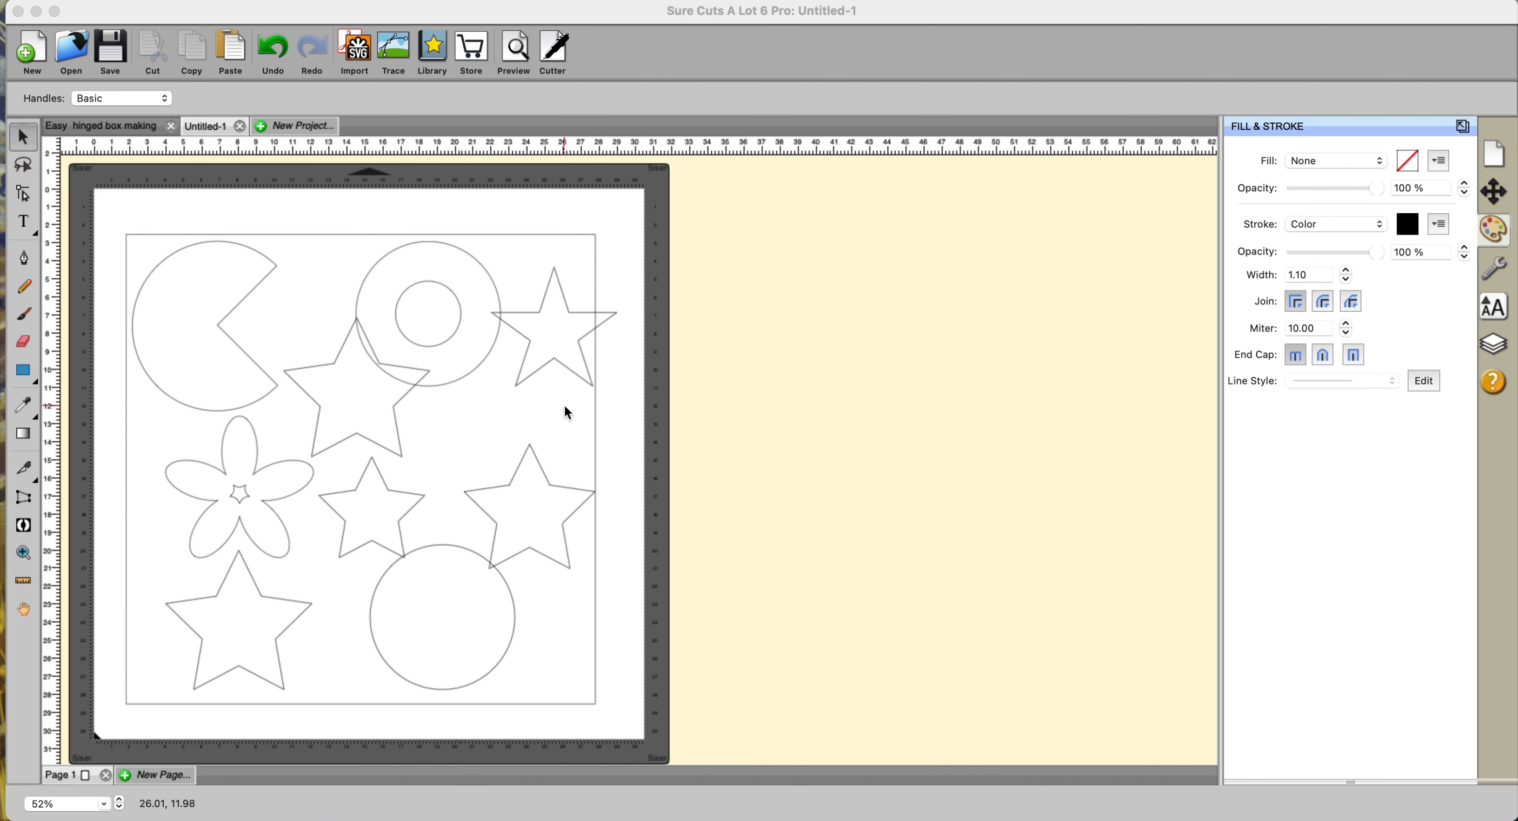
pyautogui.click(539, 311)
pyautogui.click(539, 312)
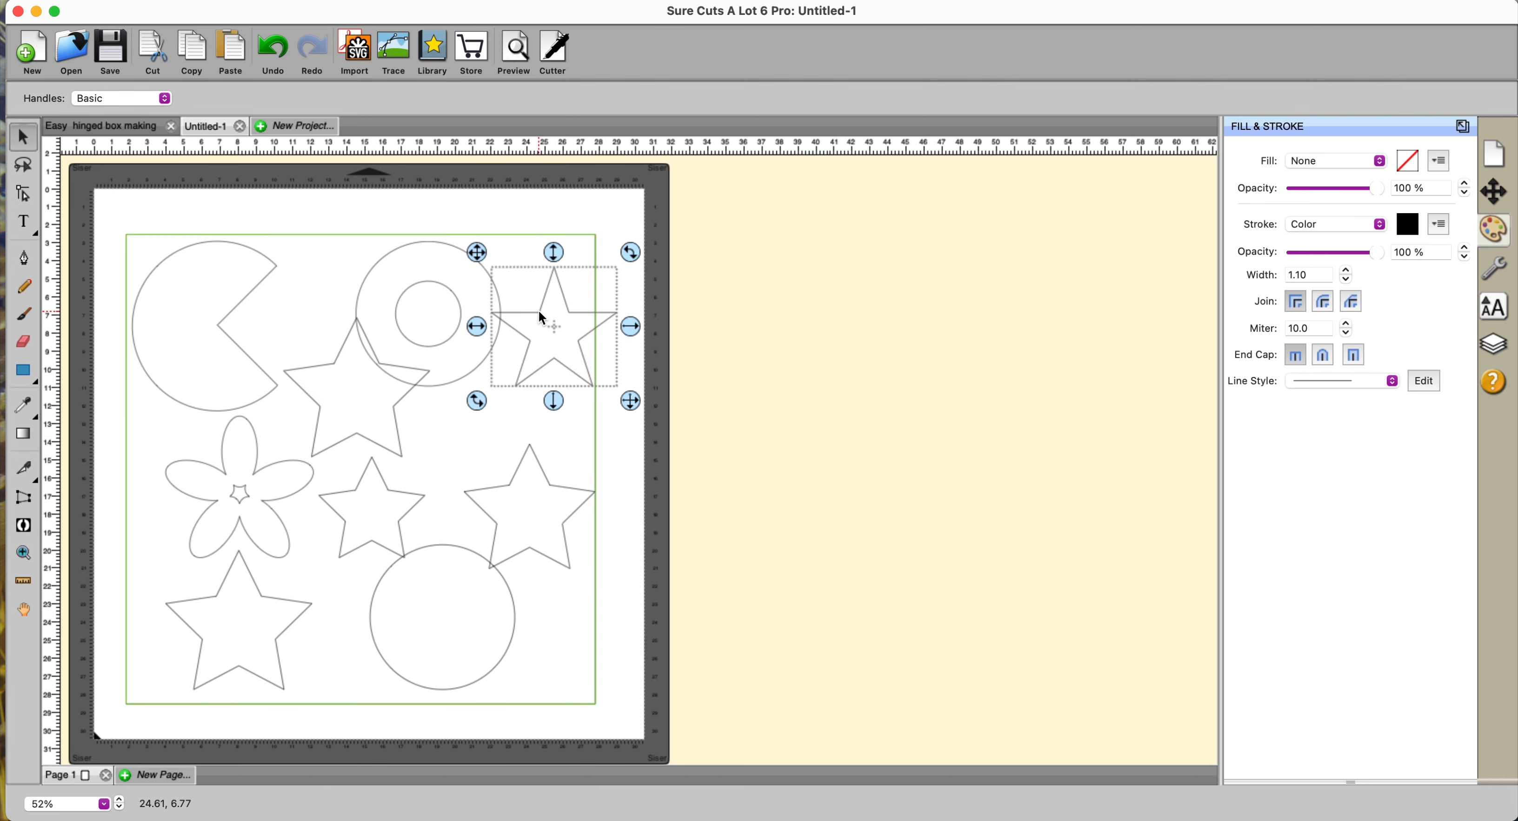
pyautogui.click(508, 1)
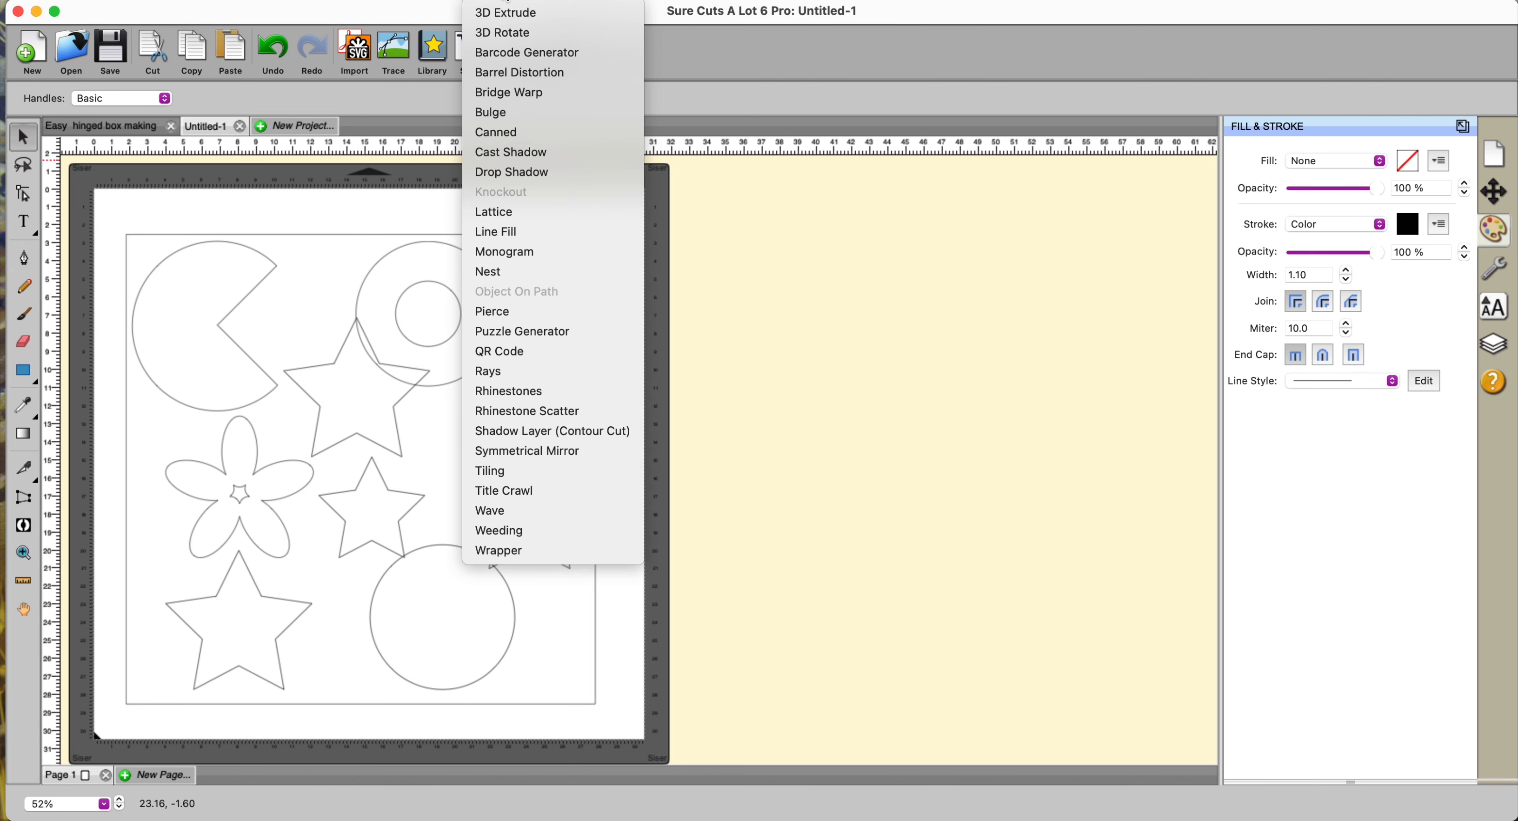
pyautogui.click(530, 433)
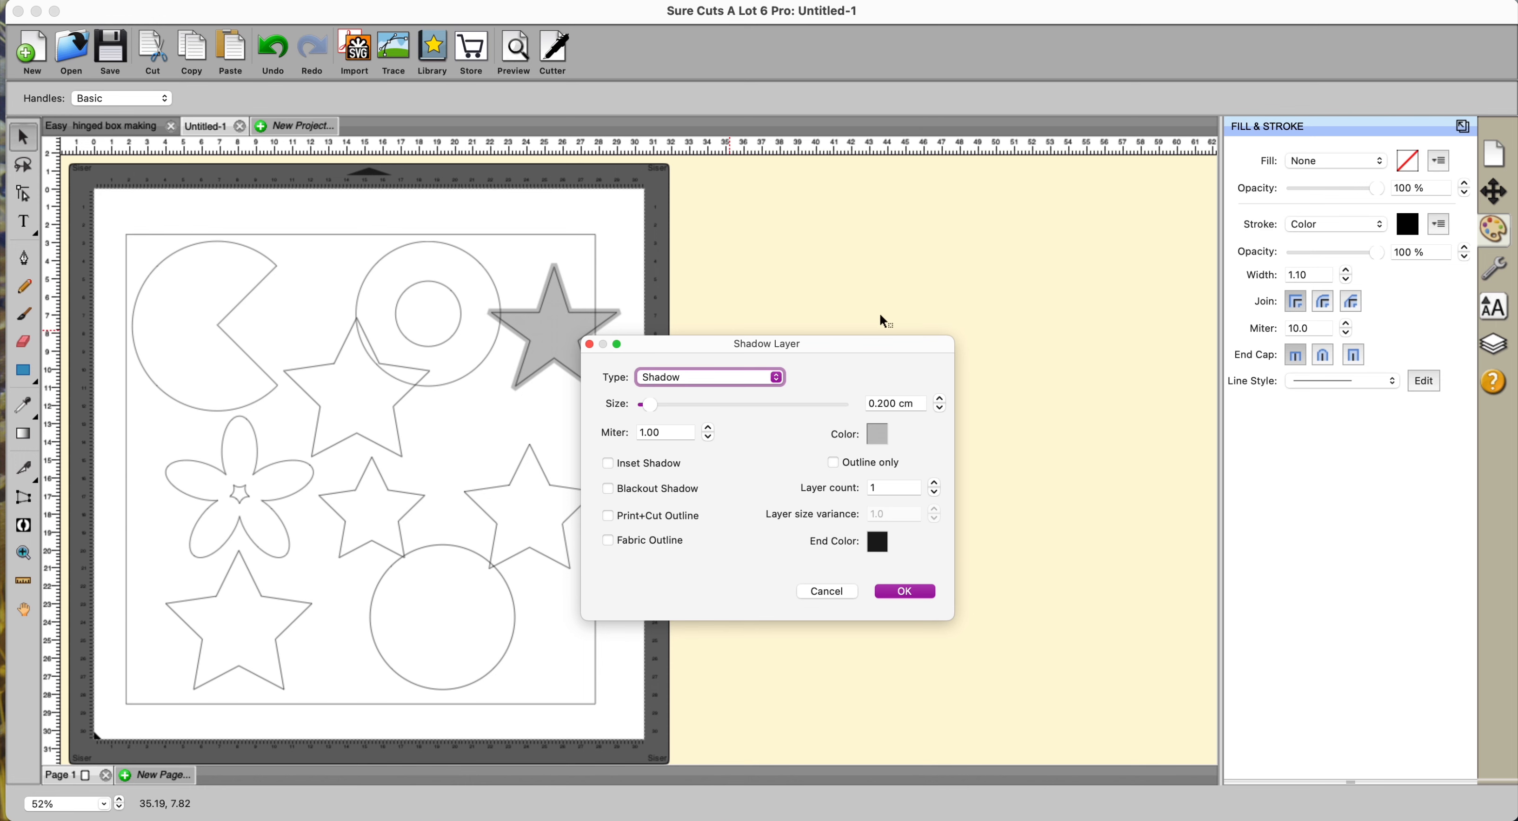
pyautogui.click(823, 591)
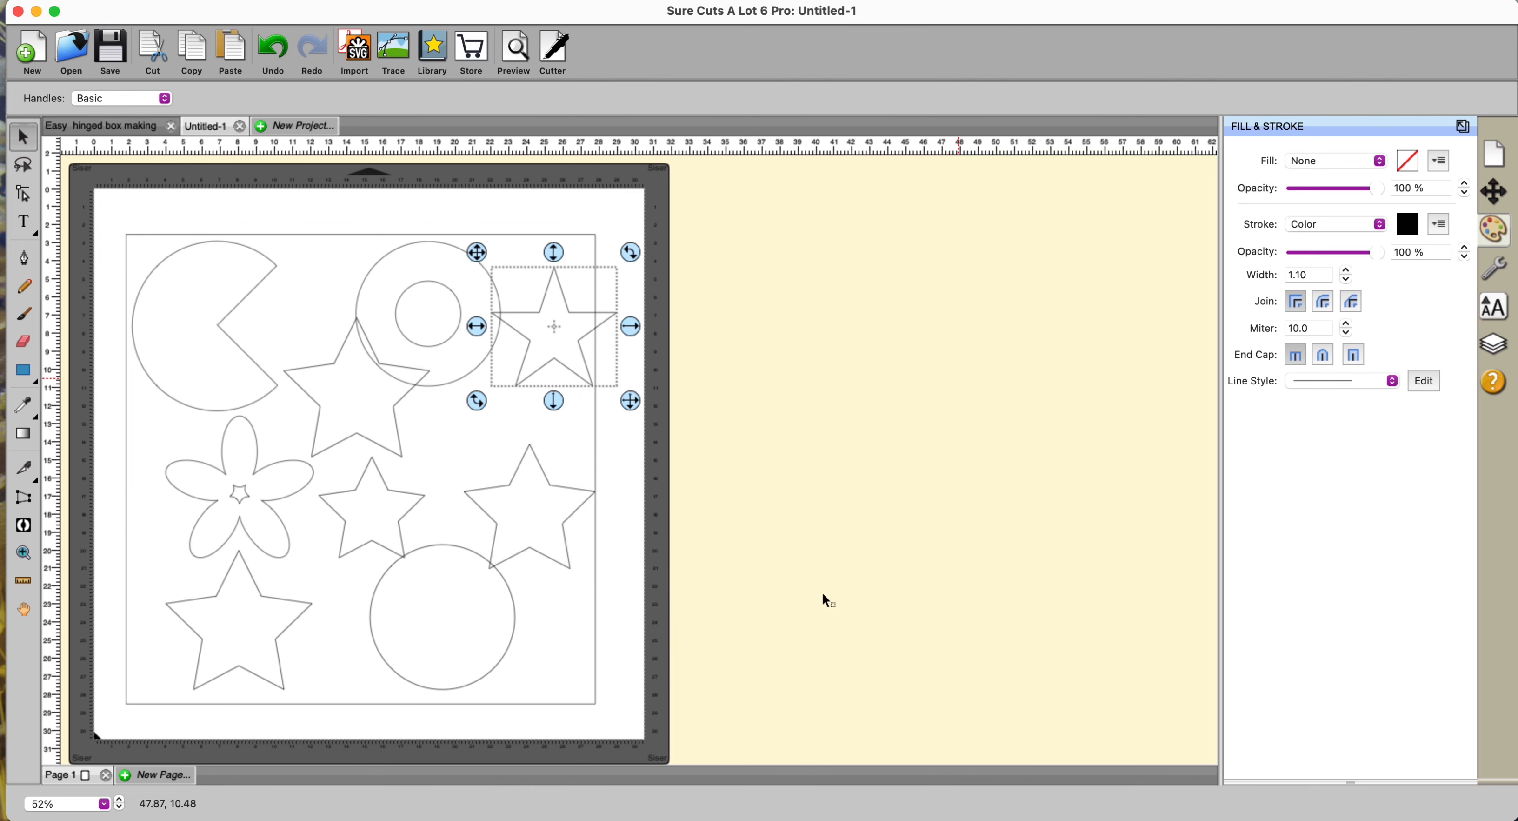
pyautogui.click(854, 482)
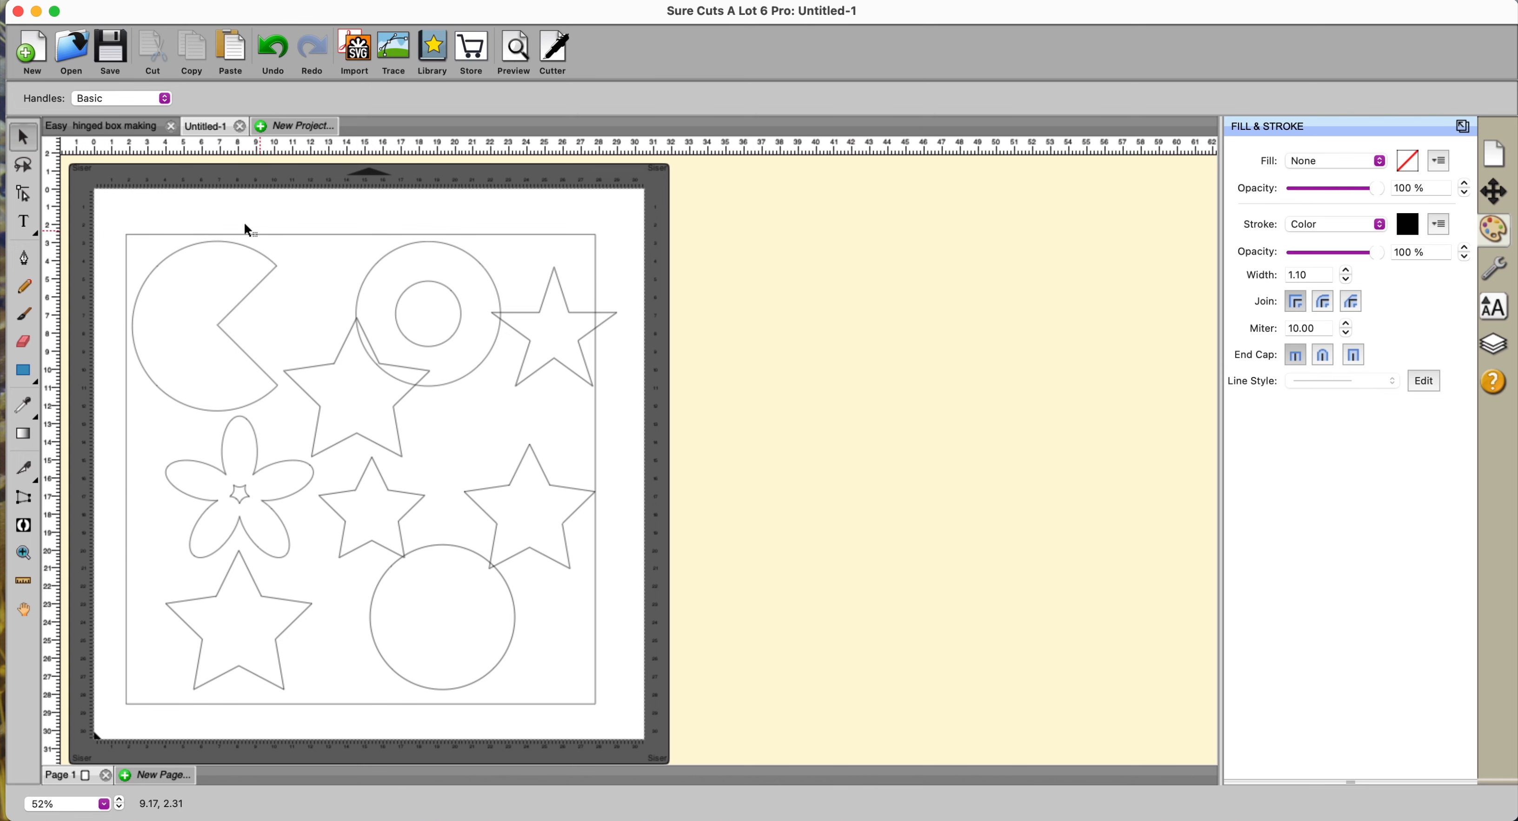
# Set the stroke width of the outer square frame to 18
pyautogui.click(146, 236)
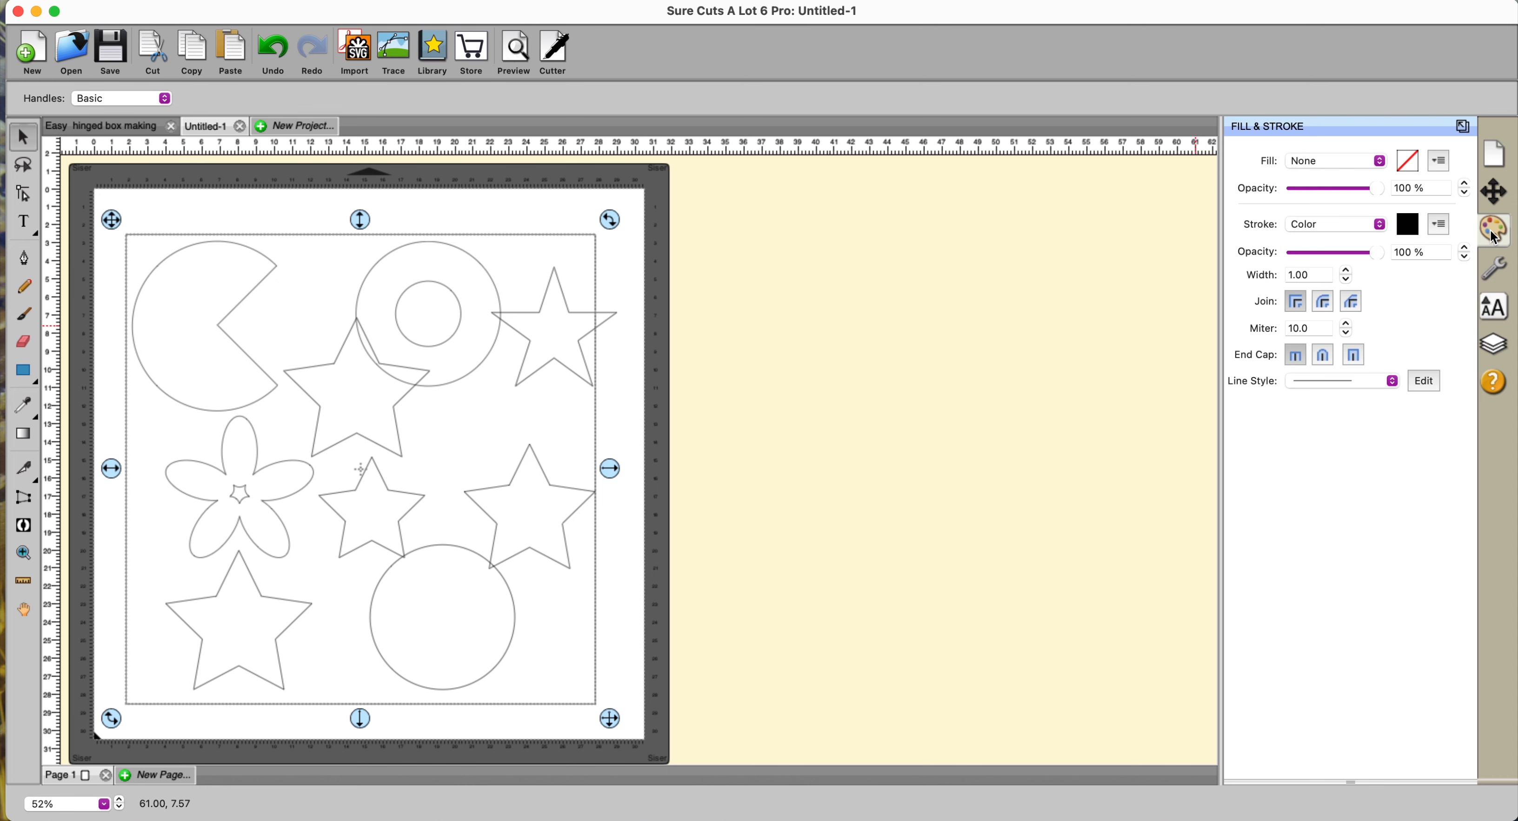
pyautogui.click(1346, 270)
pyautogui.click(1347, 271)
pyautogui.click(1348, 271)
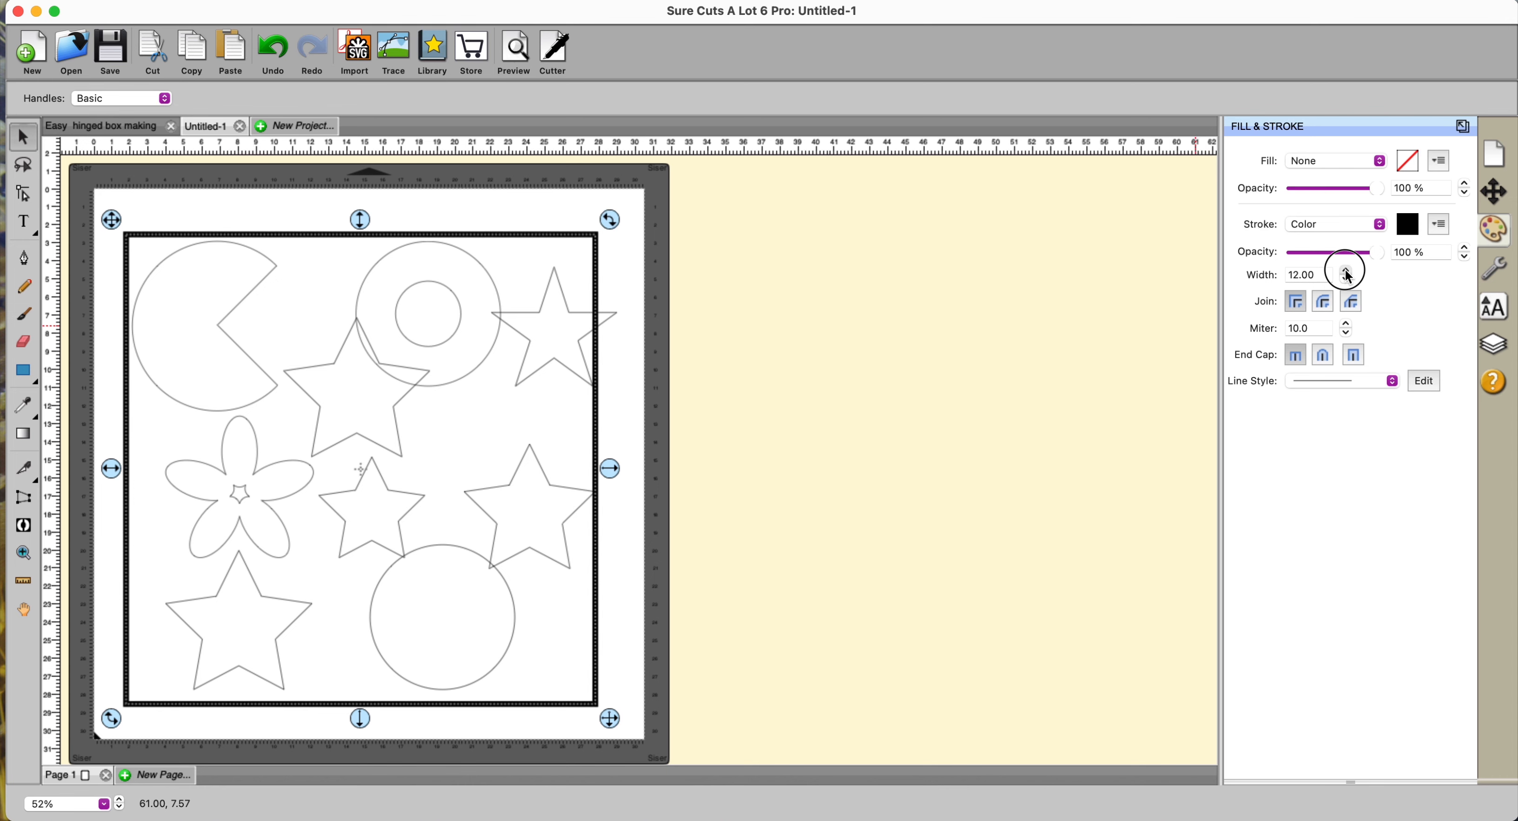
pyautogui.click(1347, 271)
pyautogui.click(1348, 271)
pyautogui.click(1347, 271)
pyautogui.click(937, 371)
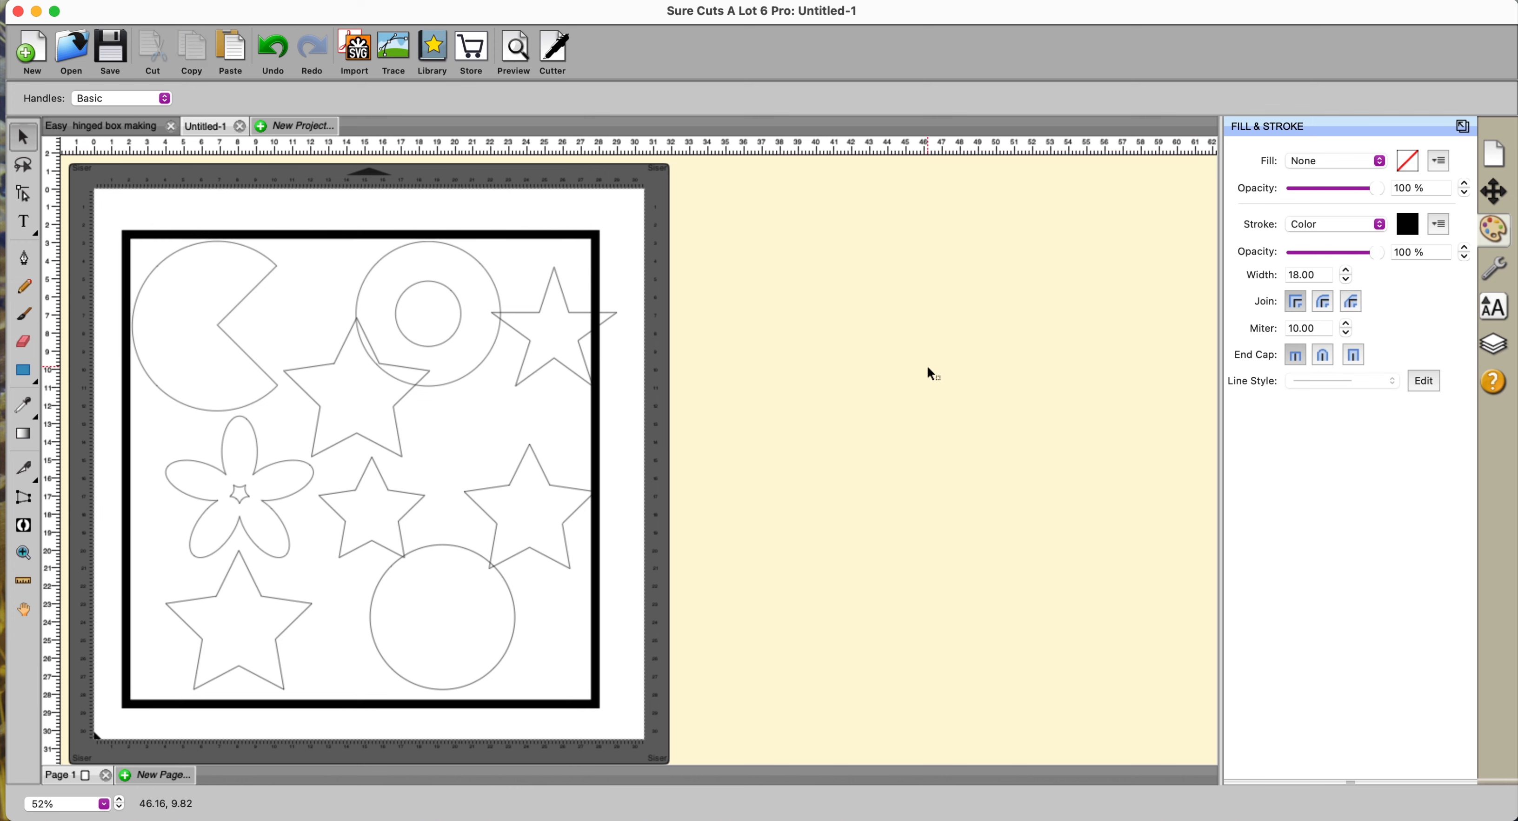
# Thicken the stroke of the large star overlapping the ring, along with the strokes of the other shapes inside the frame
pyautogui.click(398, 454)
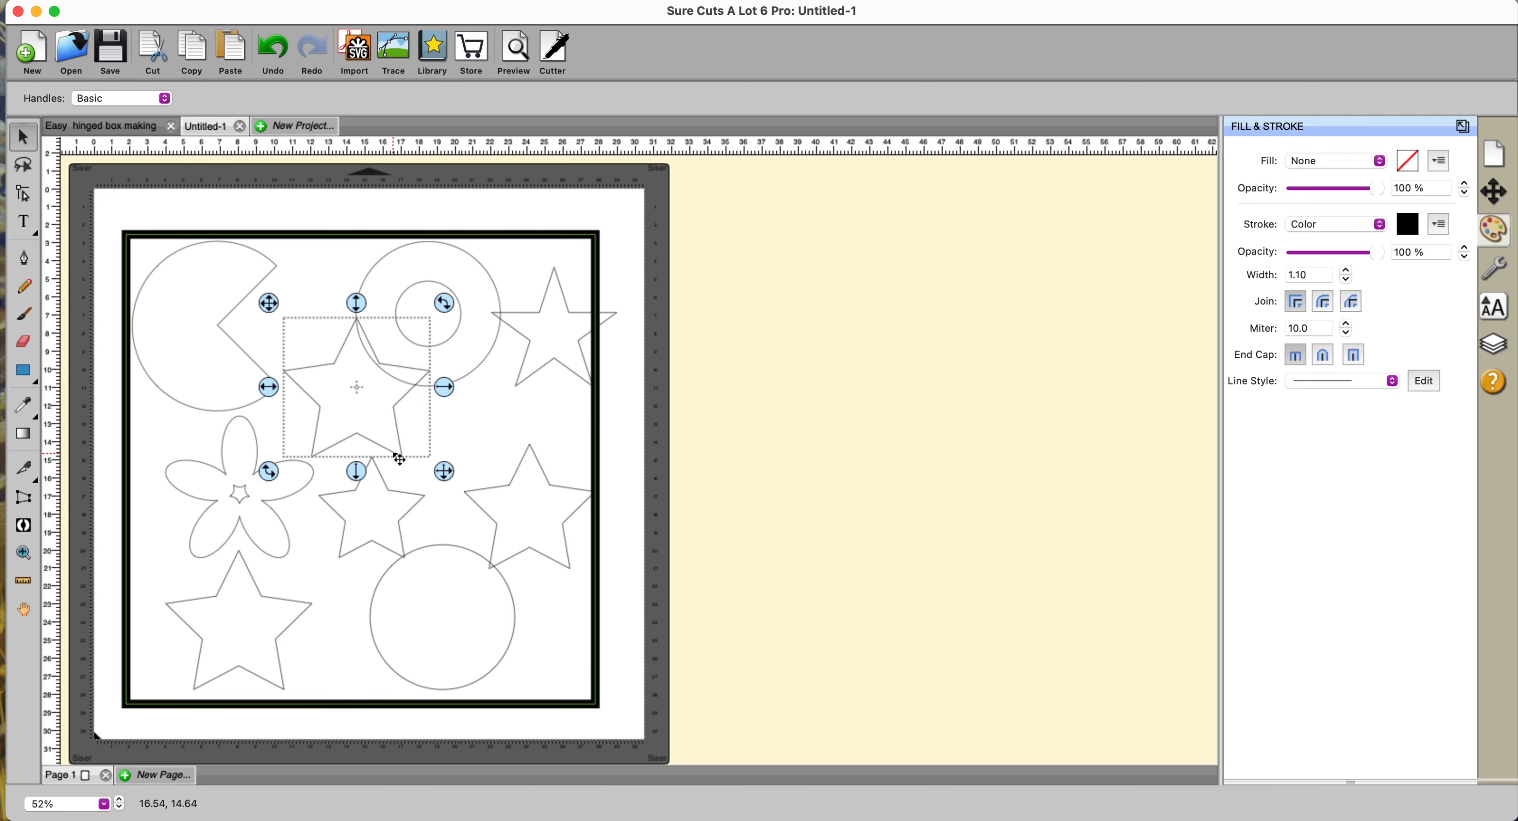
pyautogui.click(1348, 271)
pyautogui.click(1349, 271)
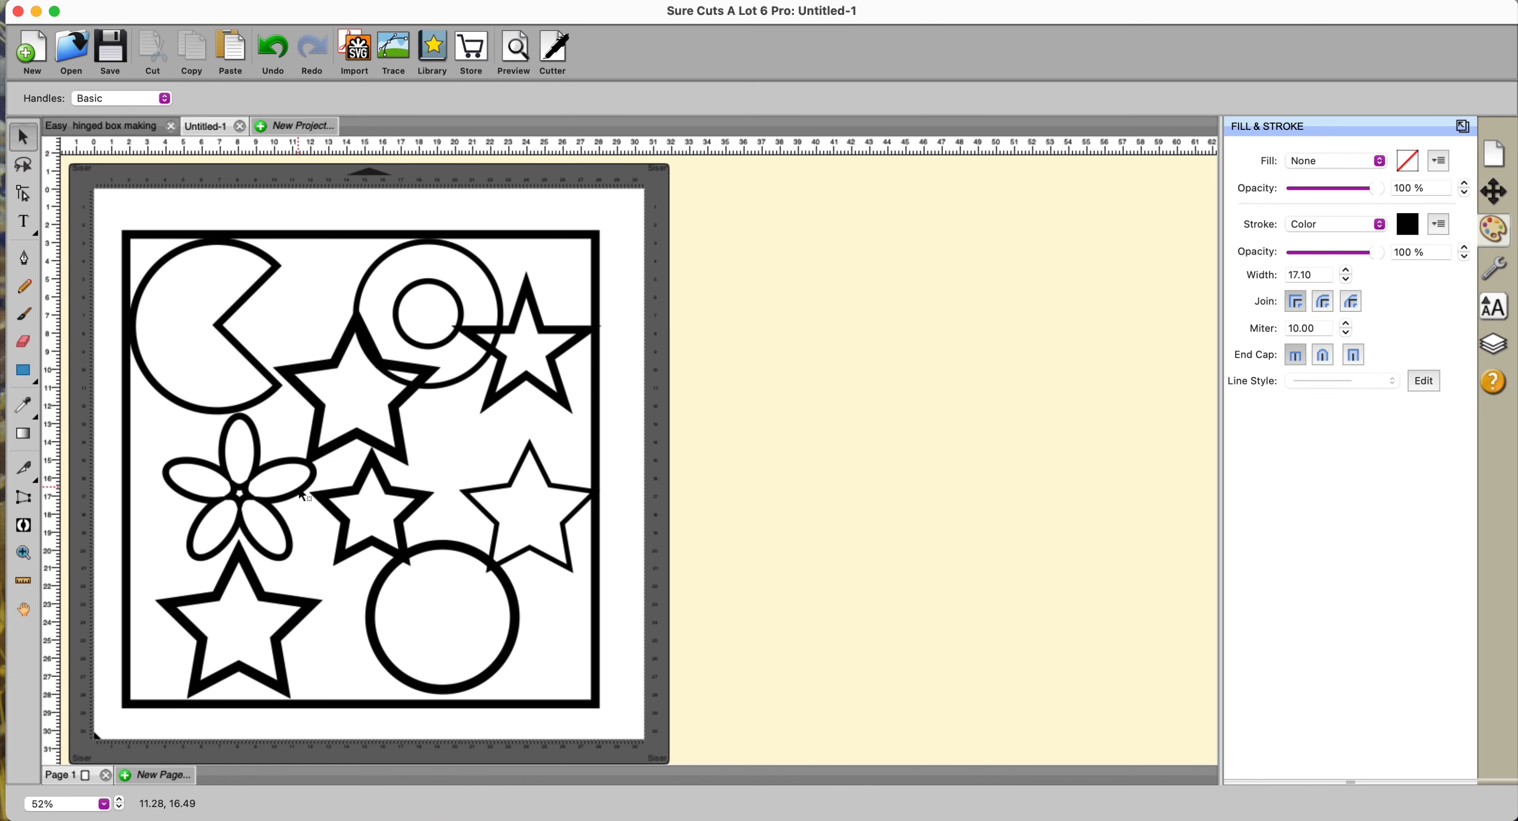
# Move the flower about 2 cm sideways so its petal touches the frame's left edge
pyautogui.click(298, 488)
pyautogui.moveTo(273, 462); pyautogui.dragTo(240, 463)
pyautogui.click(309, 570)
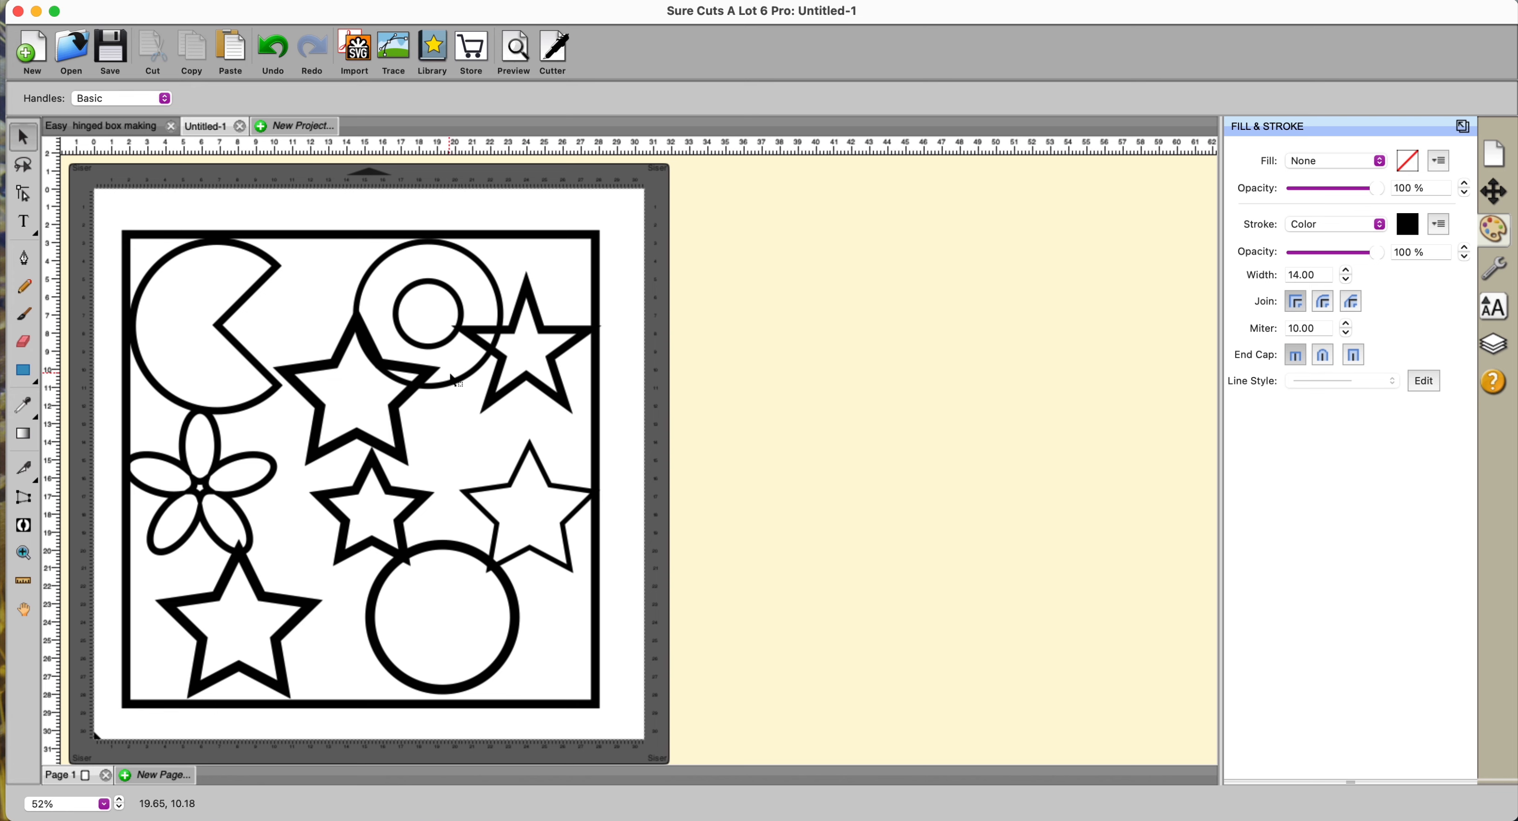
# Select the whole design and export only the selection to the Desktop as test.png, at 72 DPI with a transparent background
pyautogui.moveTo(93, 197); pyautogui.dragTo(743, 763)
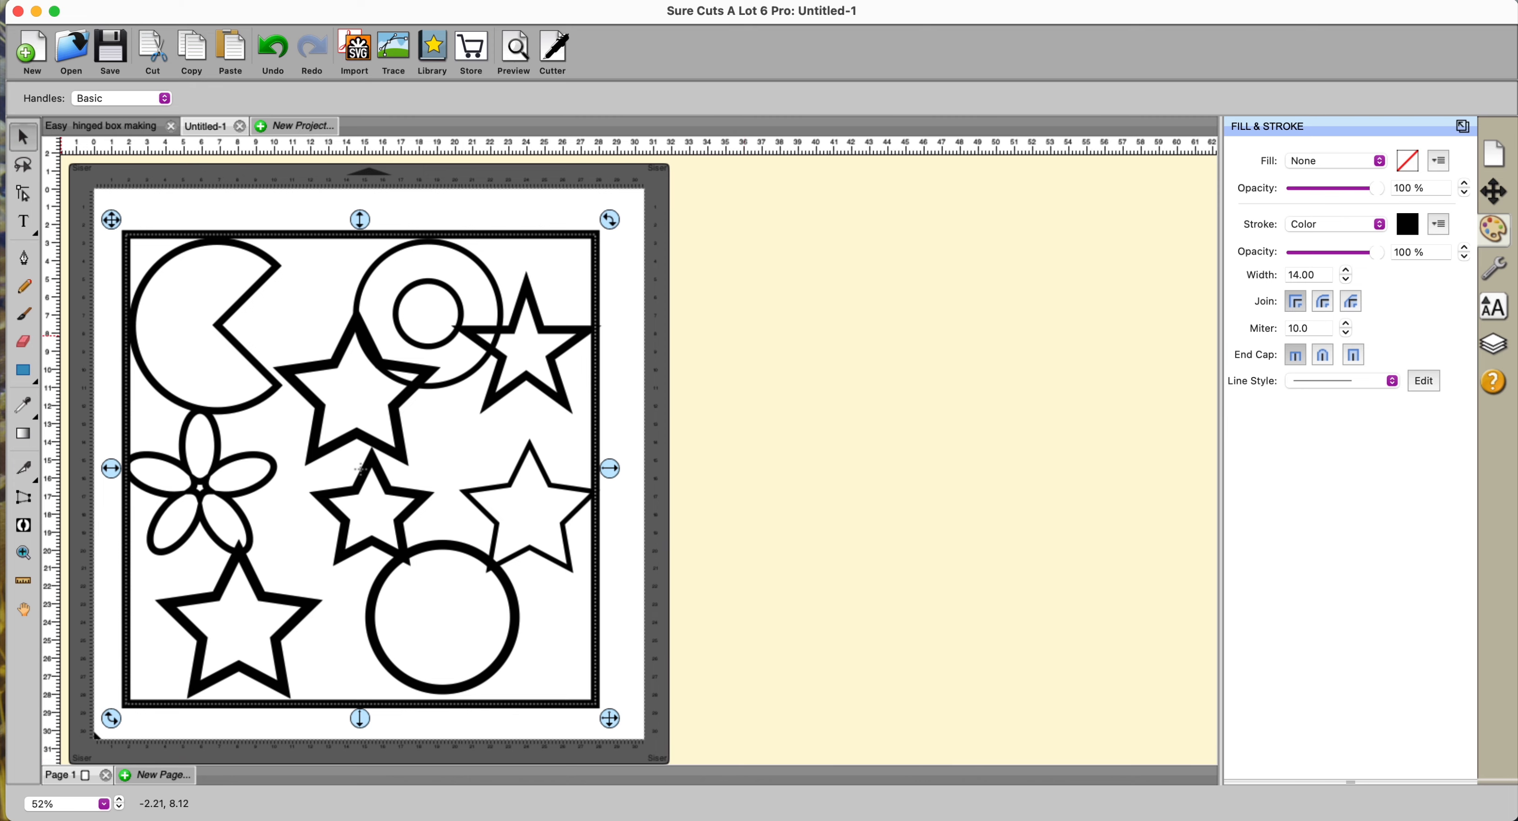
pyautogui.click(200, 2)
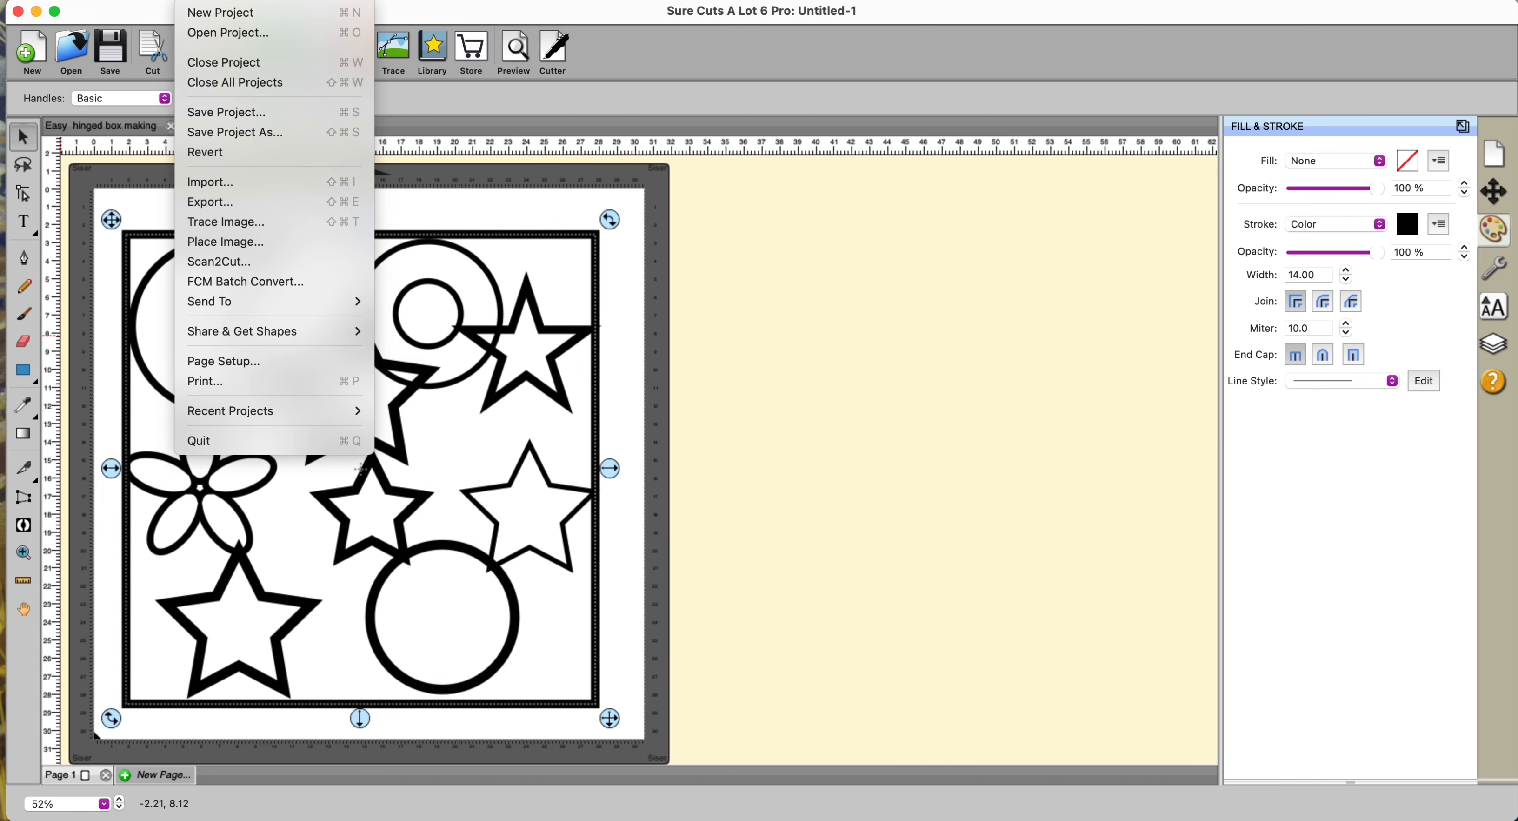
pyautogui.click(223, 203)
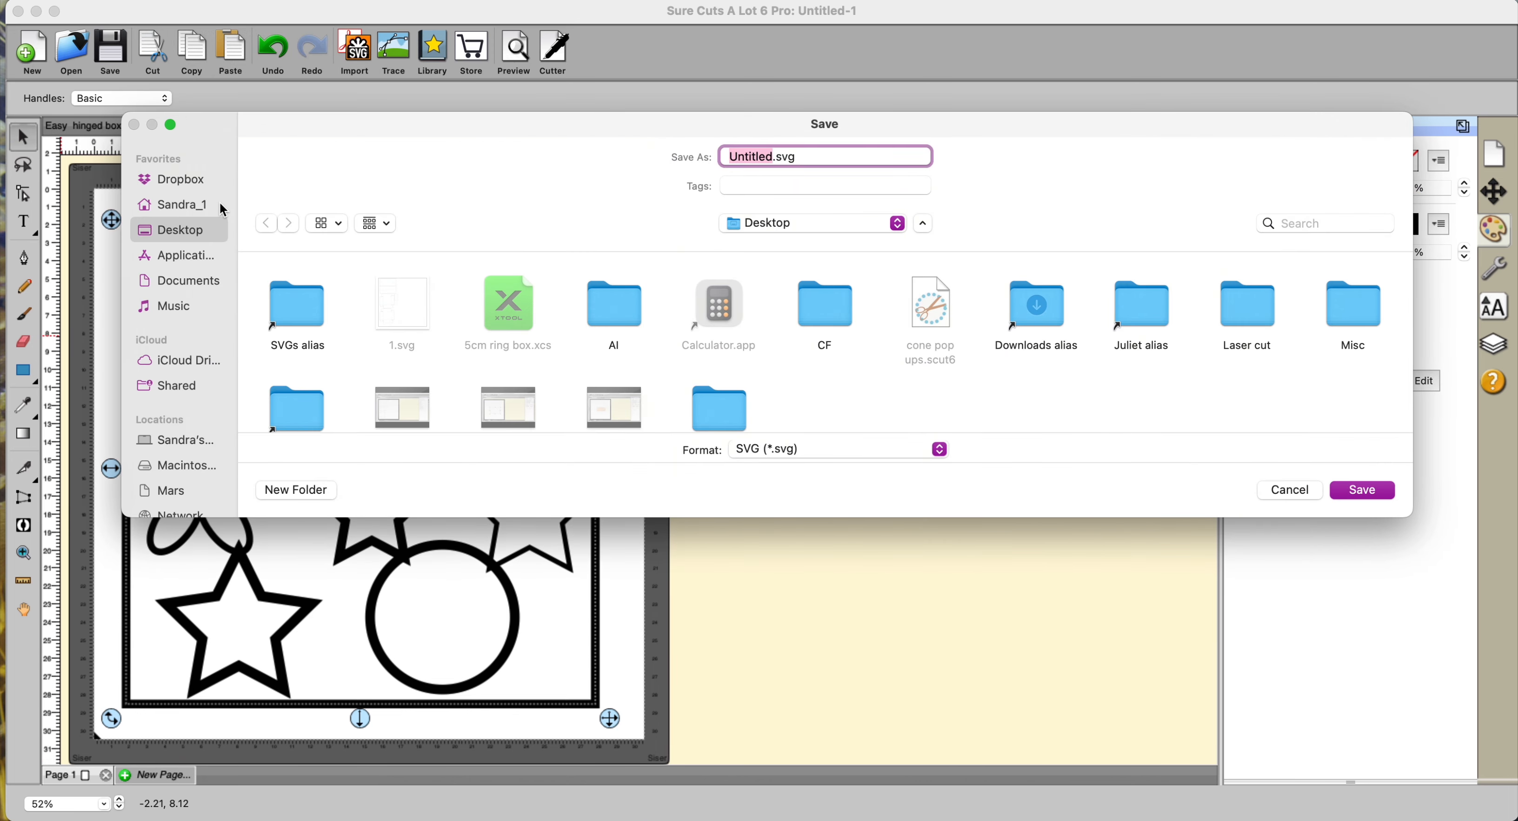
pyautogui.write('test')
pyautogui.click(942, 451)
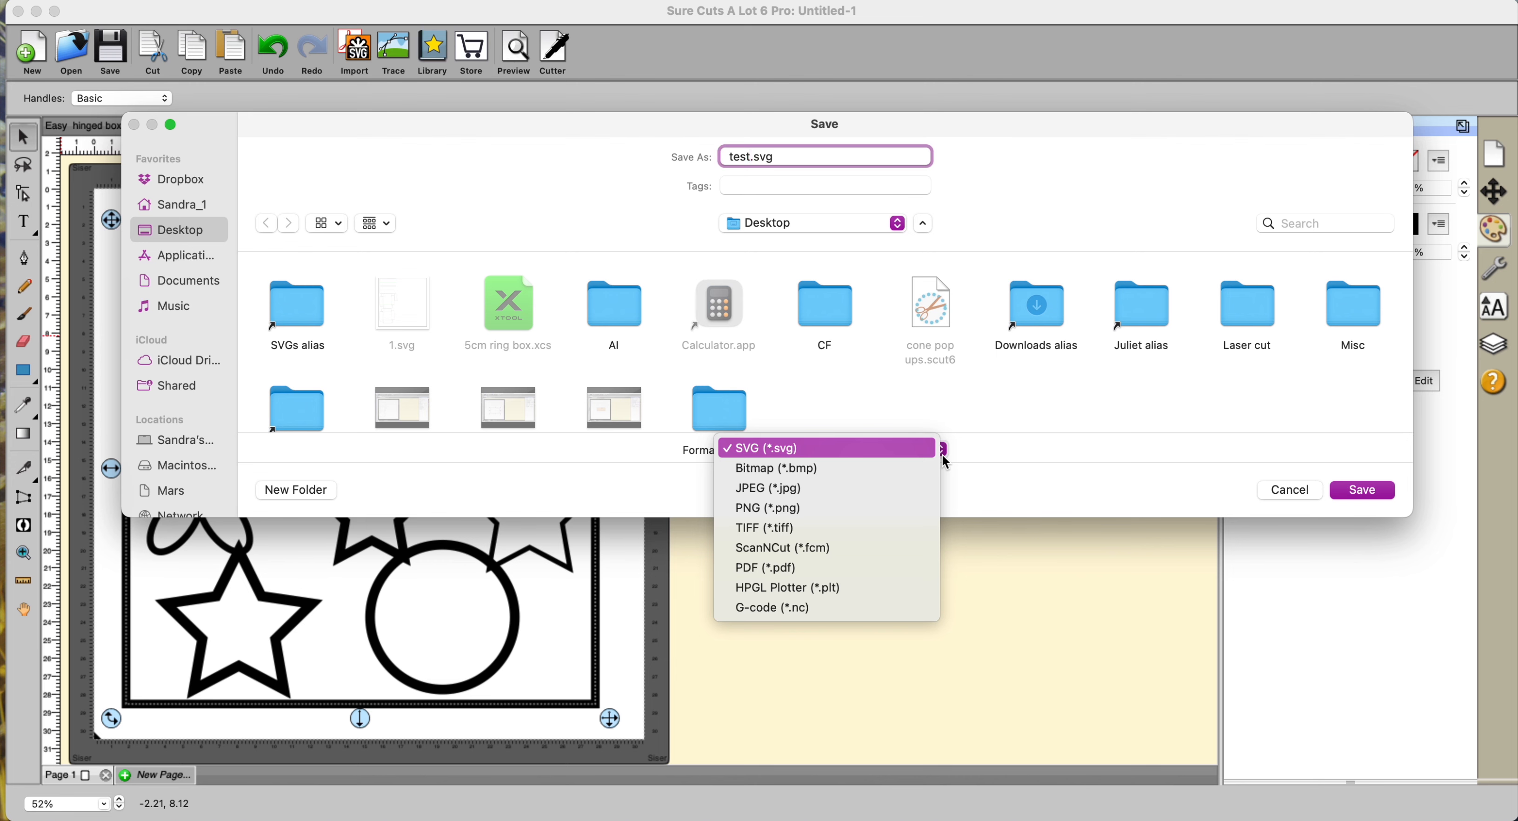
pyautogui.click(793, 508)
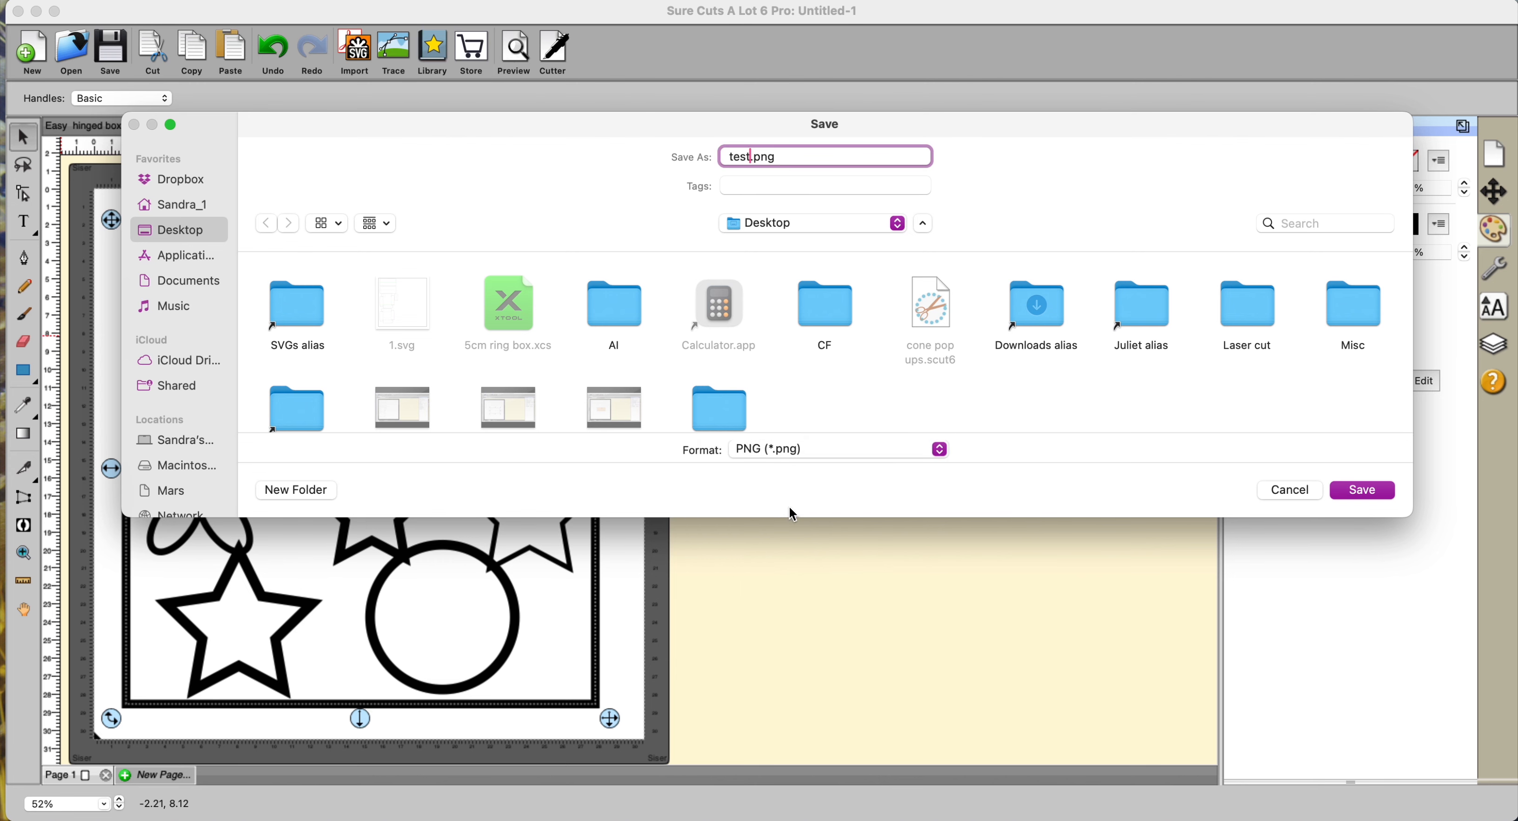
pyautogui.click(1372, 492)
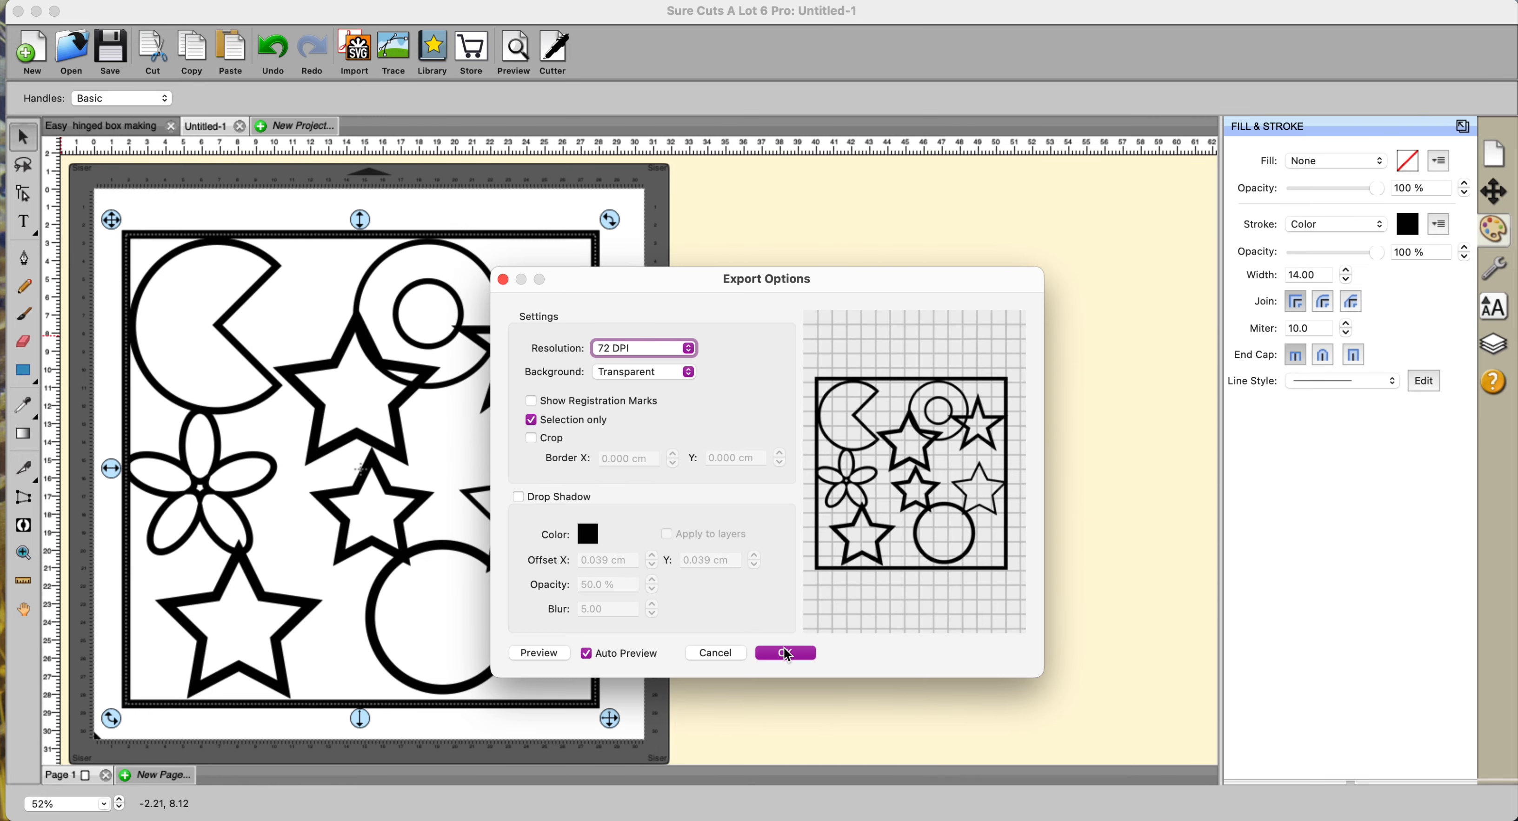
pyautogui.click(784, 656)
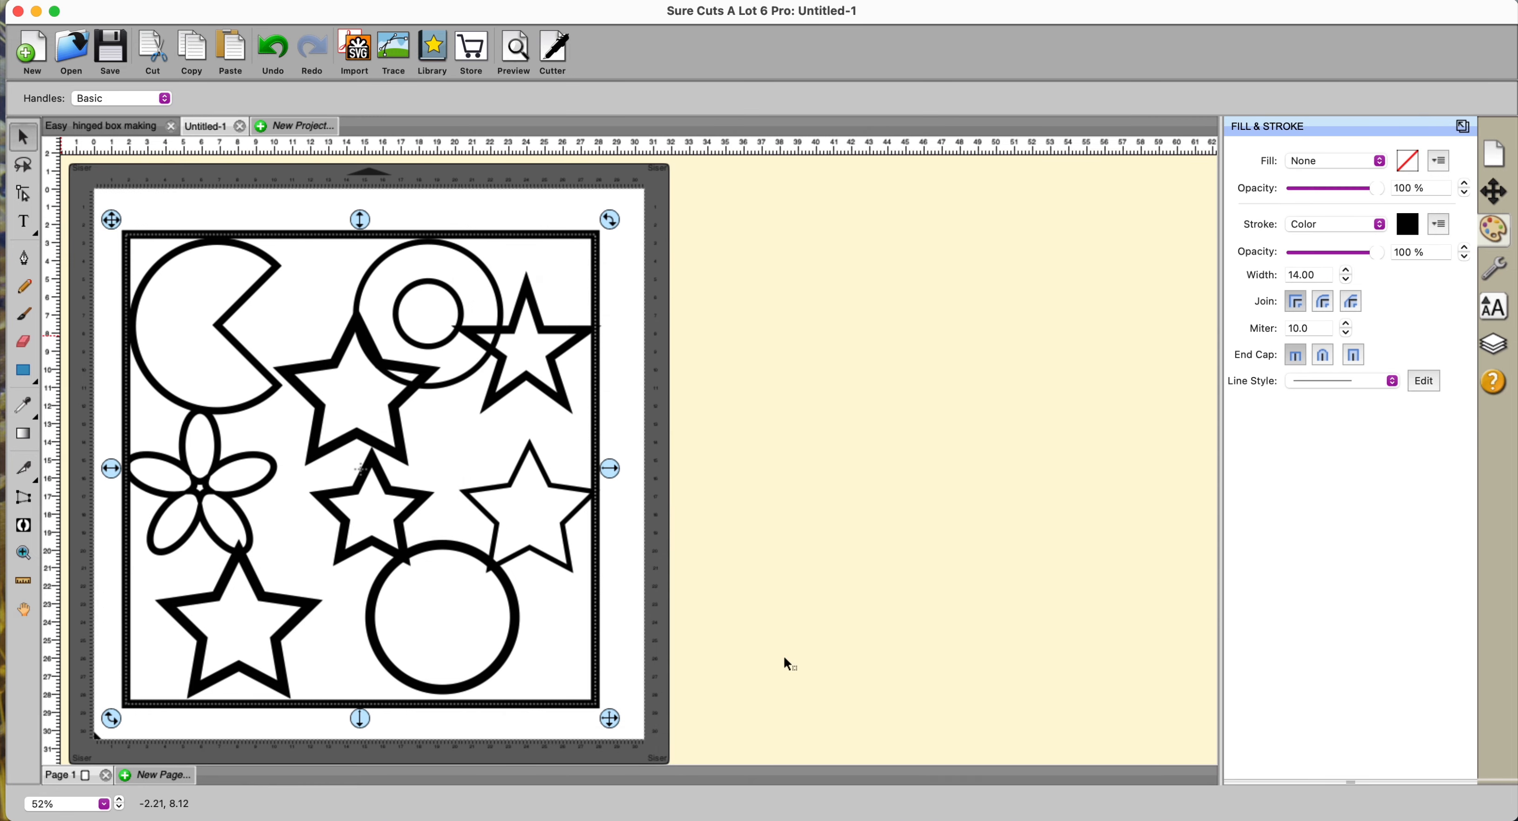
# Move the entire thick-stroked design off the cutting mat onto the empty area beside it
pyautogui.click(911, 543)
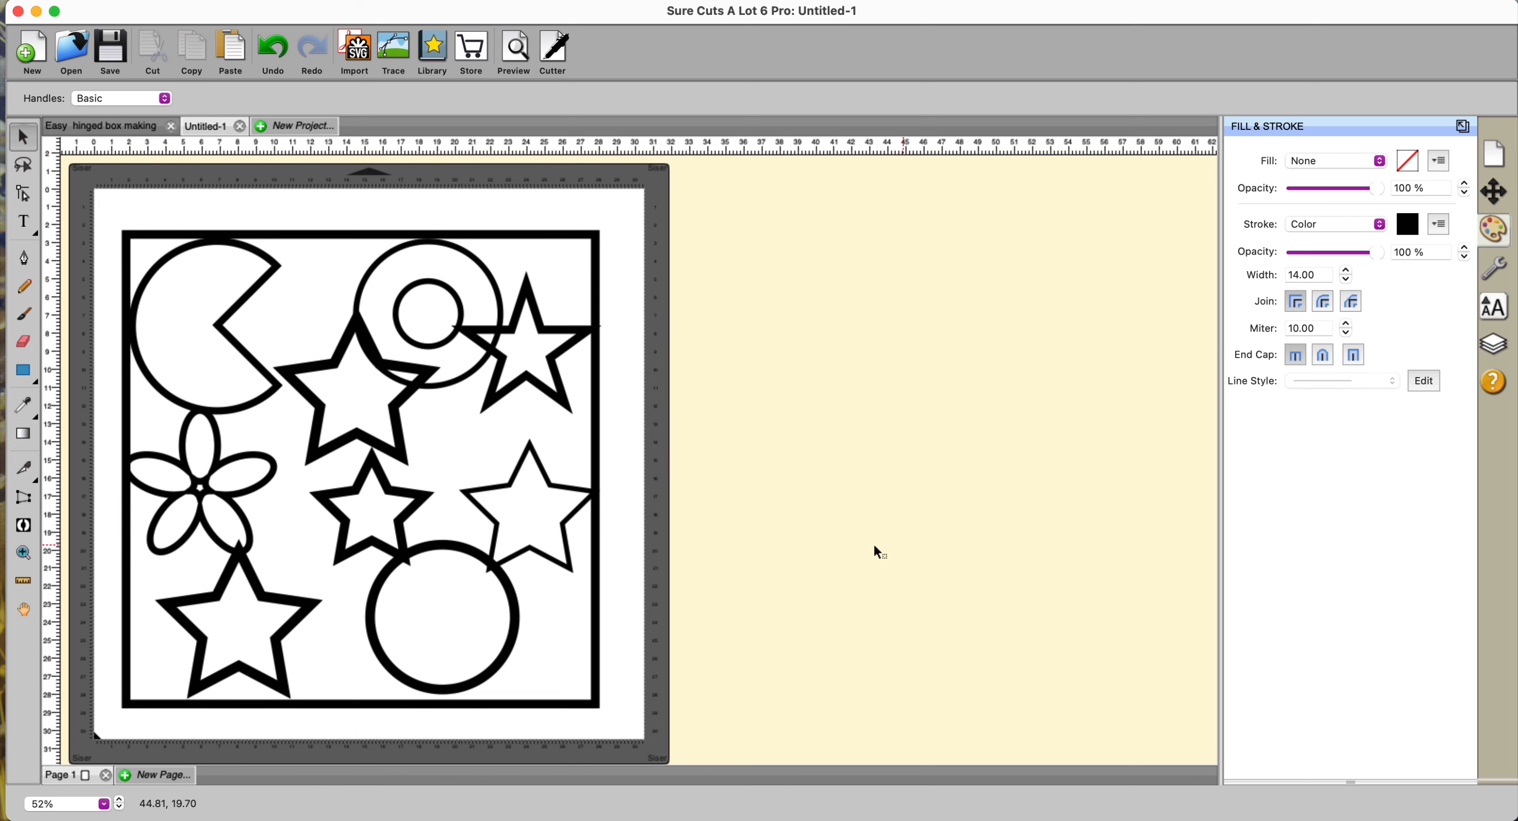
pyautogui.moveTo(105, 198); pyautogui.dragTo(700, 741)
pyautogui.moveTo(543, 519)
pyautogui.mouseDown()
pyautogui.moveTo(967, 450)
pyautogui.moveTo(1097, 491)
pyautogui.moveTo(1145, 494)
pyautogui.moveTo(1102, 482)
pyautogui.moveTo(1138, 474)
pyautogui.mouseUp()
pyautogui.click(696, 329)
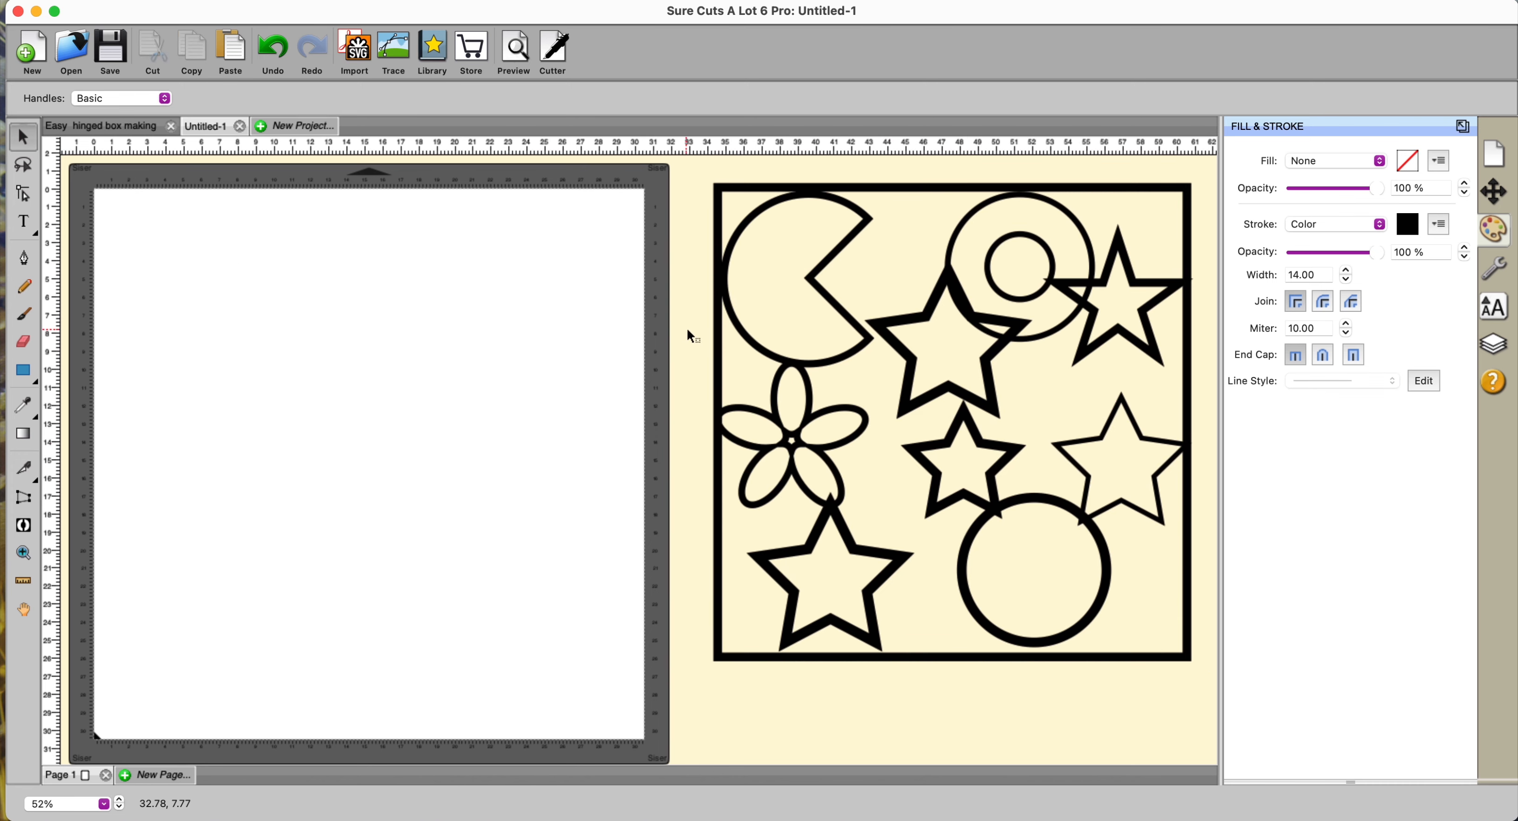
# Load test.png from the Desktop as the image to trace
pyautogui.click(396, 47)
pyautogui.click(578, 229)
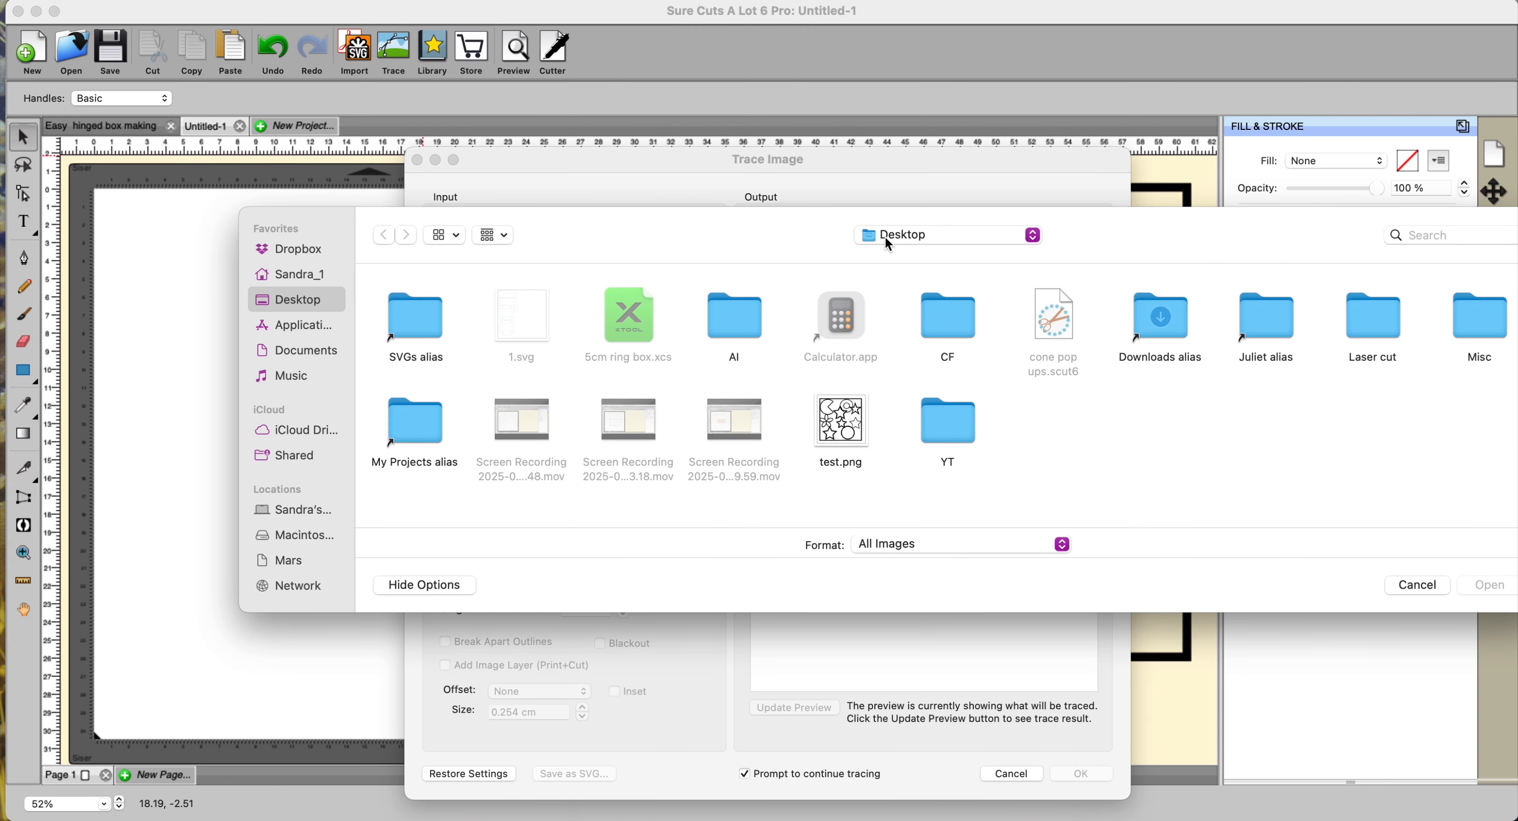
pyautogui.click(843, 421)
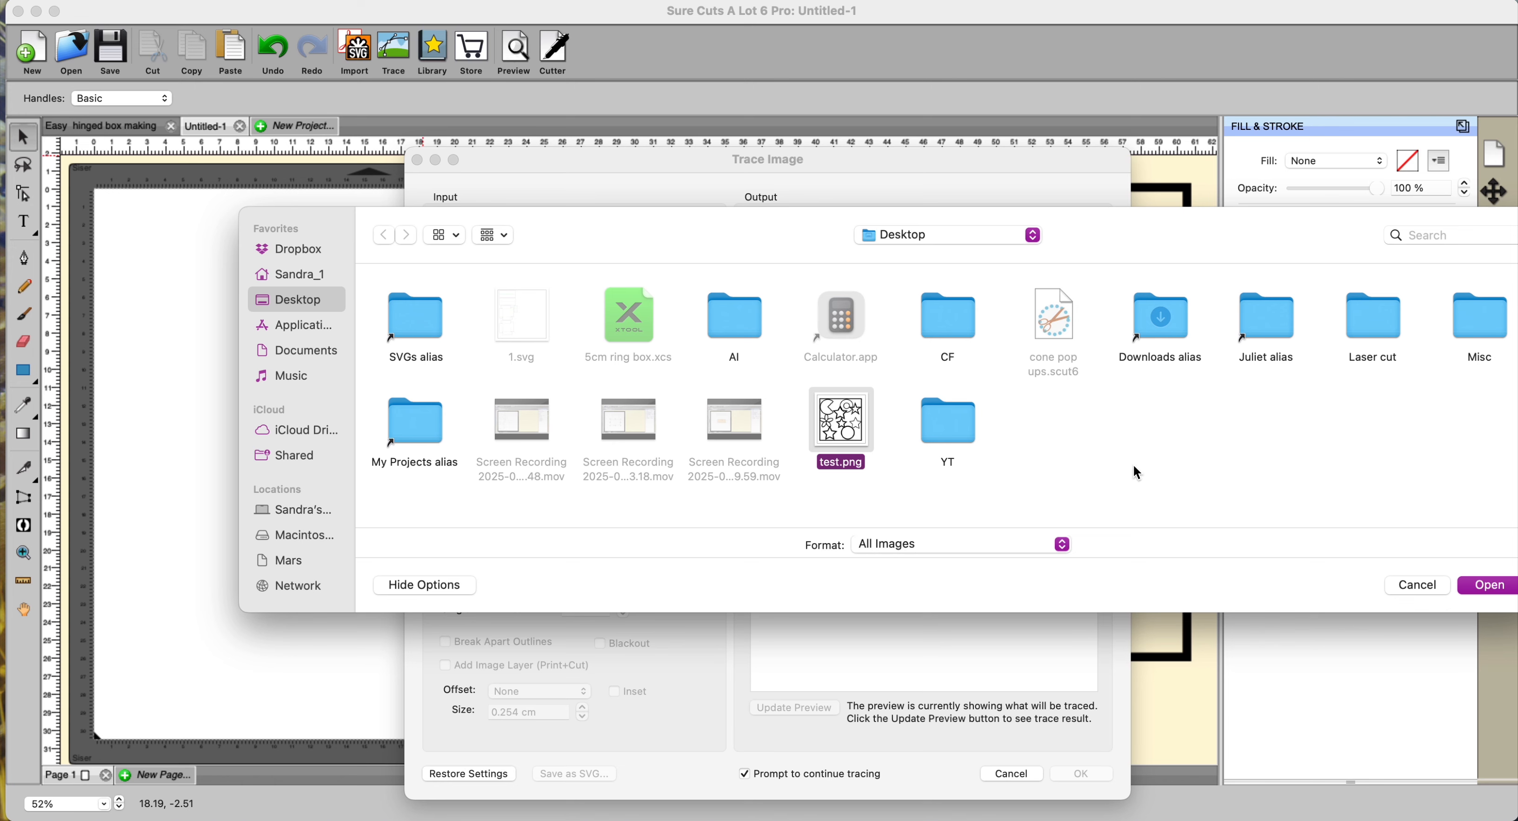
pyautogui.click(1491, 588)
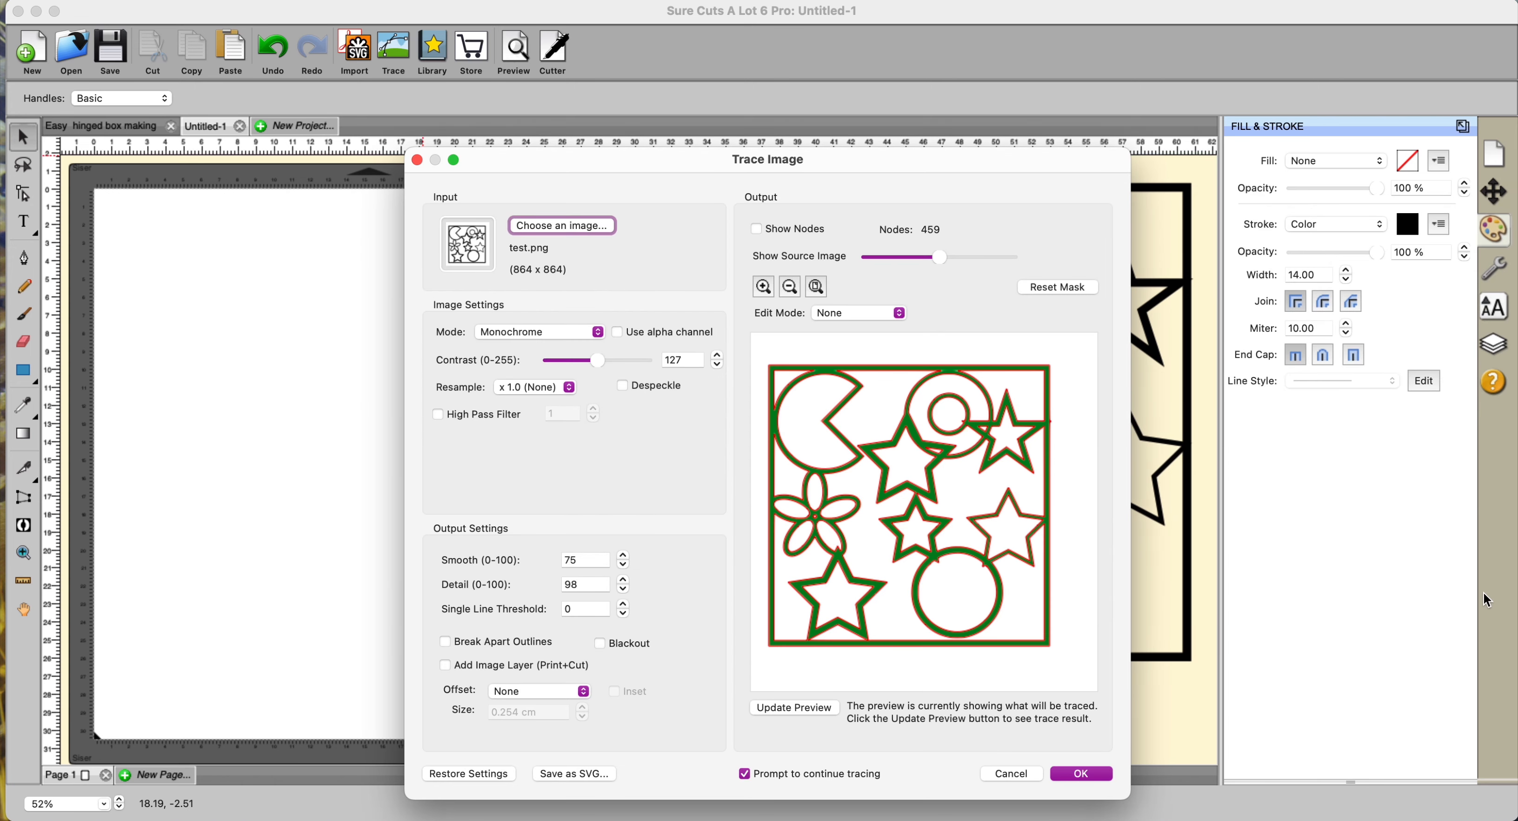
# Trace the image in Monochrome mode without an added image layer, and decline tracing more layers
pyautogui.click(448, 666)
pyautogui.click(445, 668)
pyautogui.click(1085, 773)
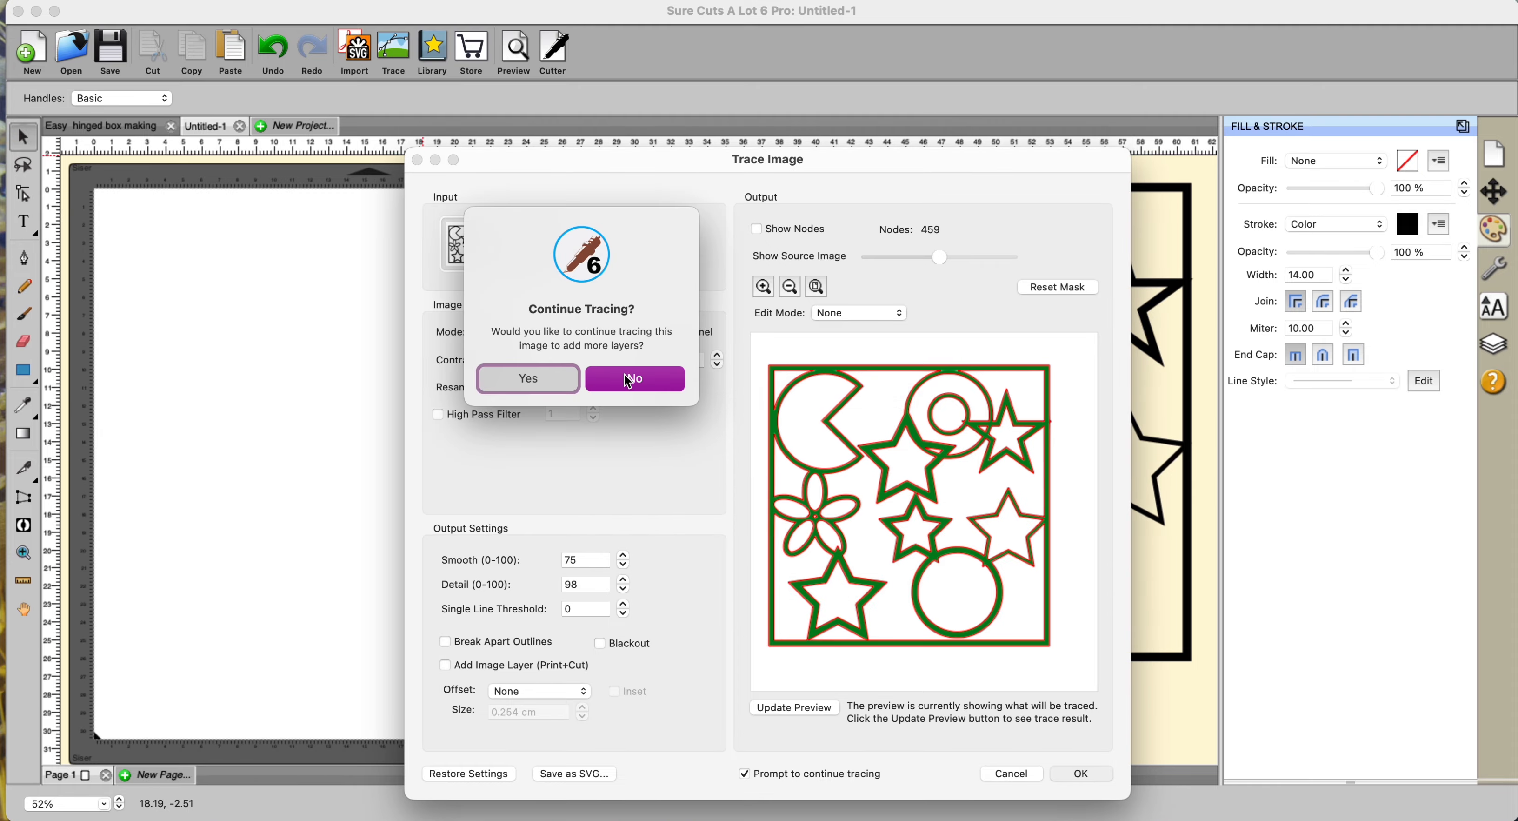
pyautogui.click(625, 373)
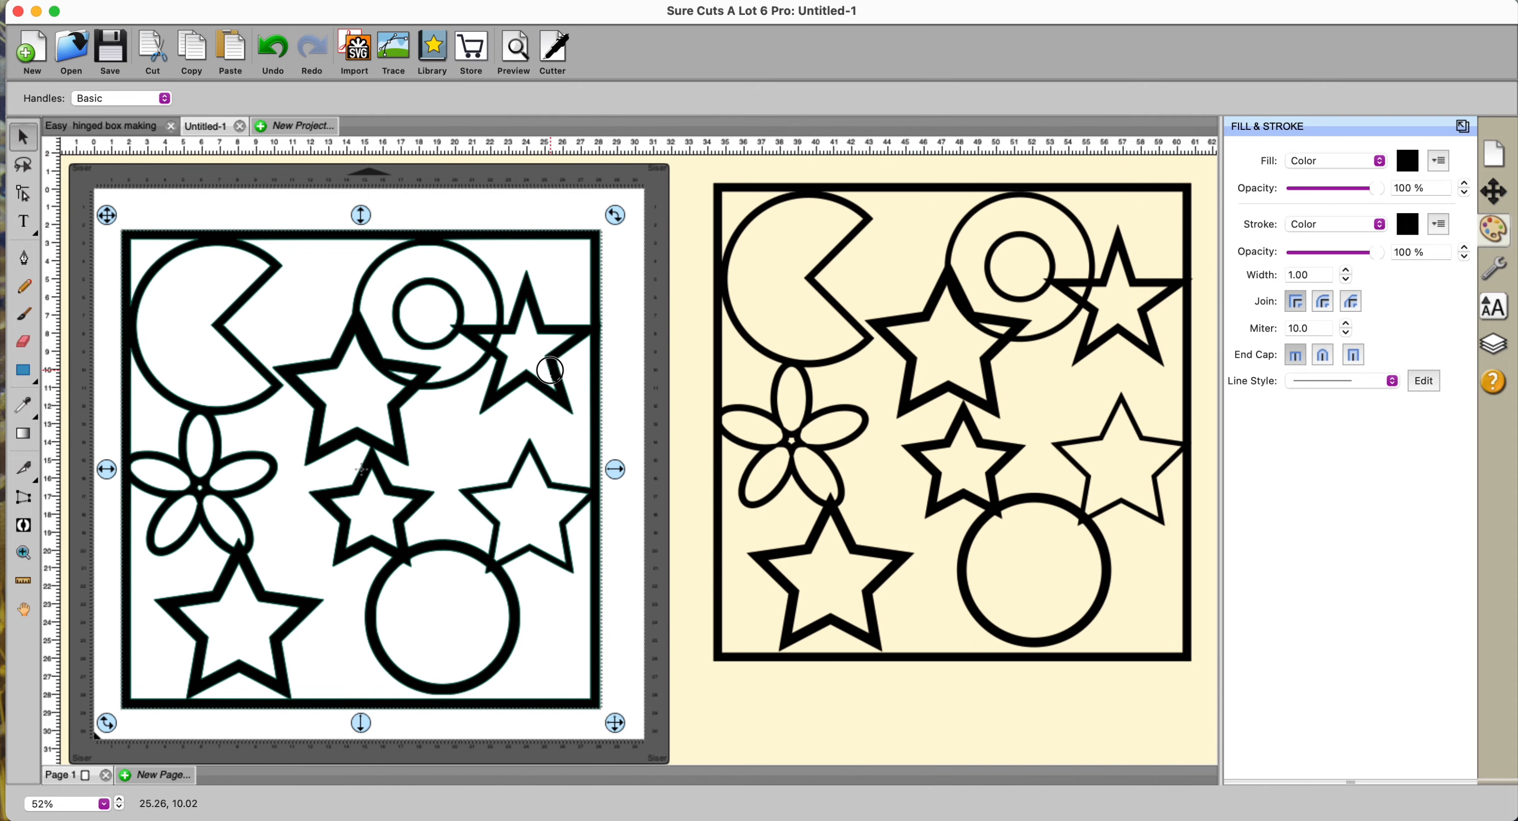
# Set the traced design's fill to None and reposition the design on the cutting mat
pyautogui.moveTo(549, 371)
pyautogui.mouseDown()
pyautogui.moveTo(631, 356)
pyautogui.moveTo(519, 342)
pyautogui.moveTo(524, 294)
pyautogui.moveTo(552, 254)
pyautogui.moveTo(614, 247)
pyautogui.moveTo(678, 305)
pyautogui.moveTo(836, 322)
pyautogui.moveTo(804, 305)
pyautogui.moveTo(603, 321)
pyautogui.moveTo(603, 394)
pyautogui.mouseUp()
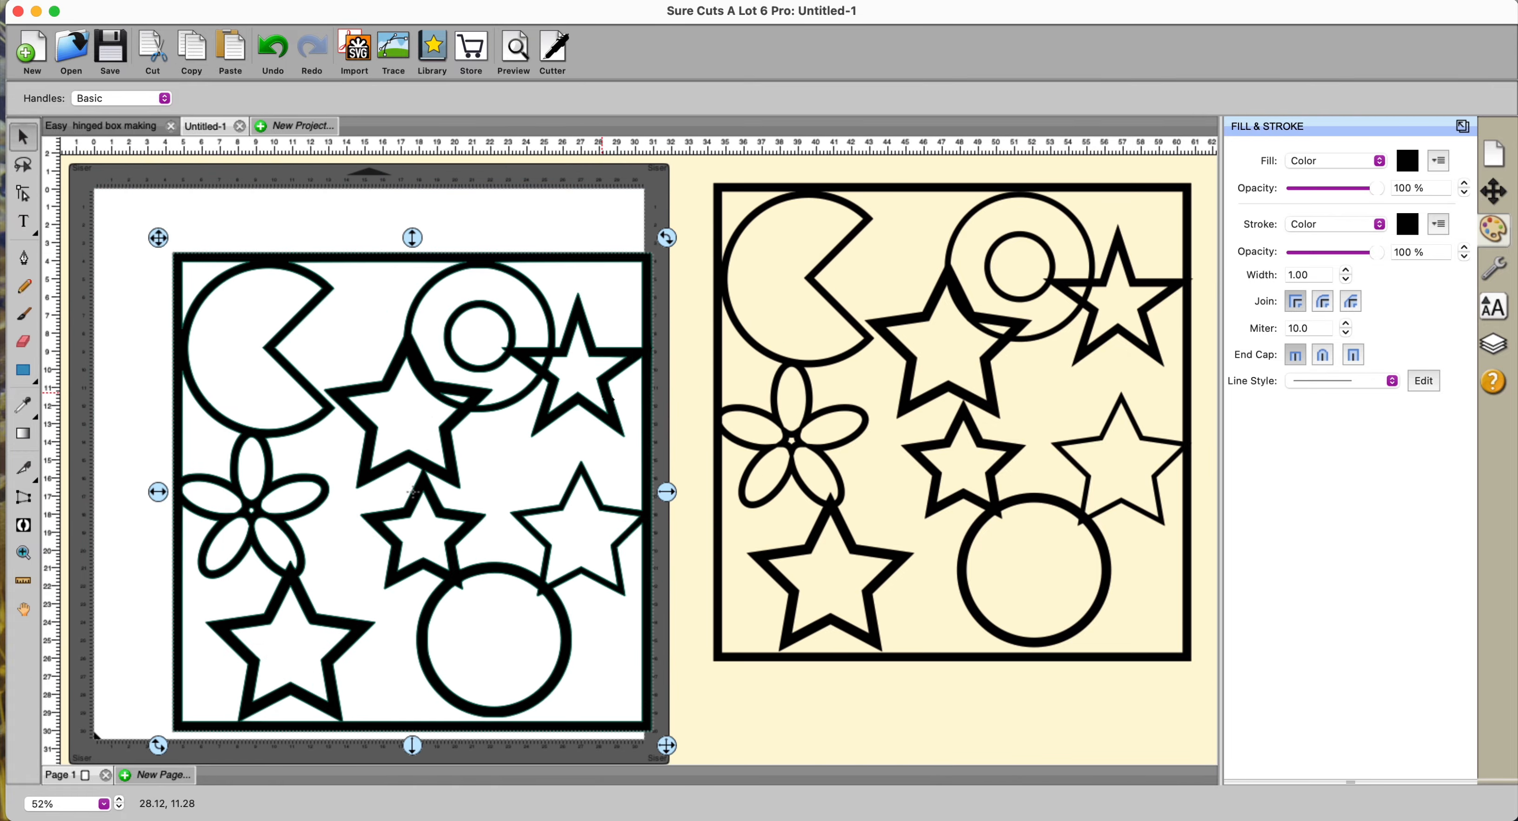
pyautogui.click(1381, 161)
pyautogui.click(1349, 143)
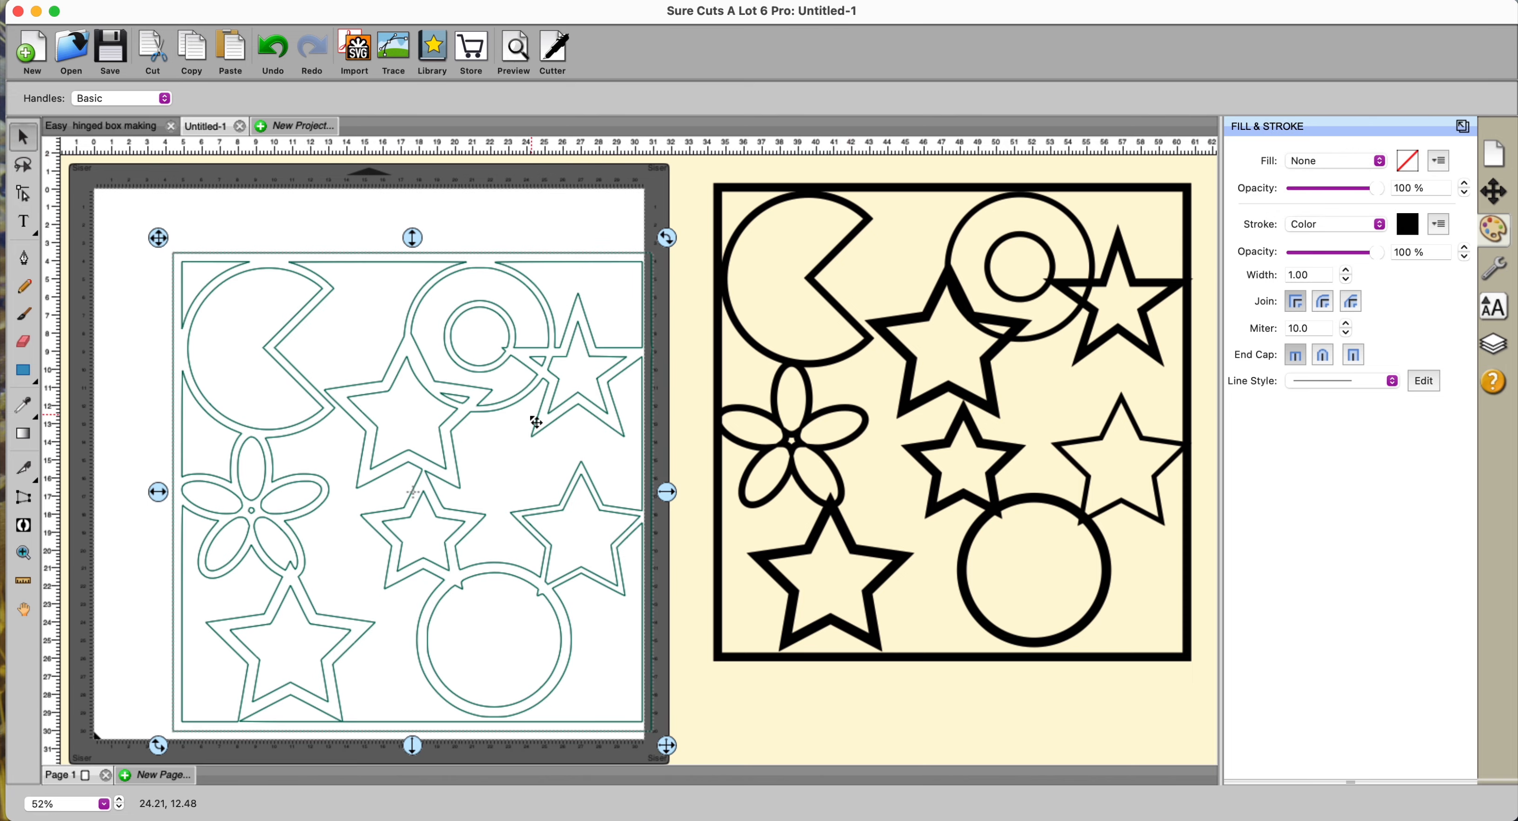
pyautogui.moveTo(545, 426)
pyautogui.mouseDown()
pyautogui.moveTo(478, 383)
pyautogui.moveTo(508, 370)
pyautogui.mouseUp()
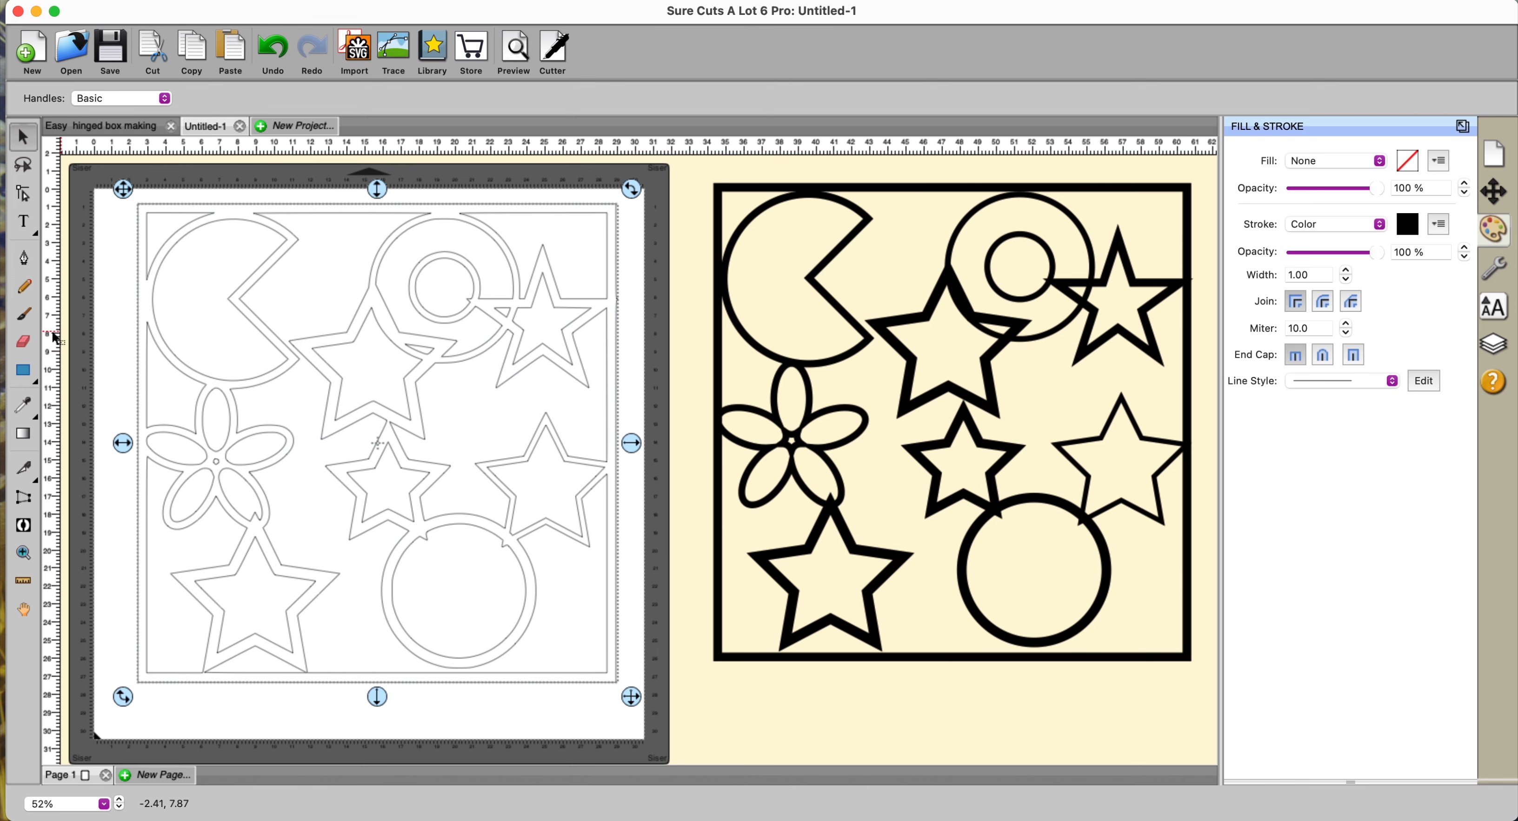
# Paint a vertical stroke with the 1.850 cm brush beside the traced frame, and delete it
pyautogui.click(25, 321)
pyautogui.moveTo(108, 439); pyautogui.dragTo(113, 274)
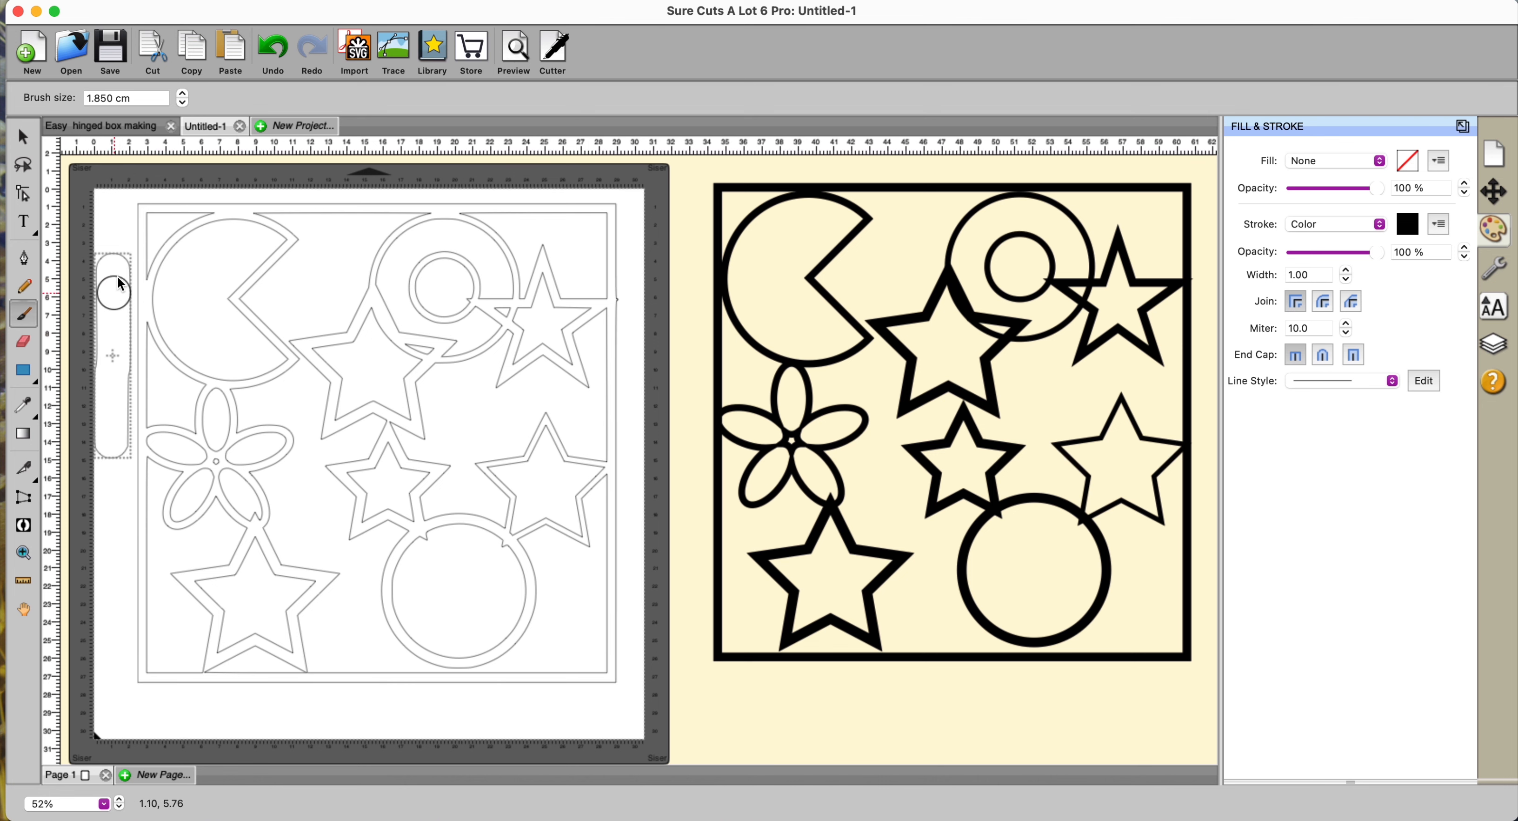
pyautogui.click(23, 137)
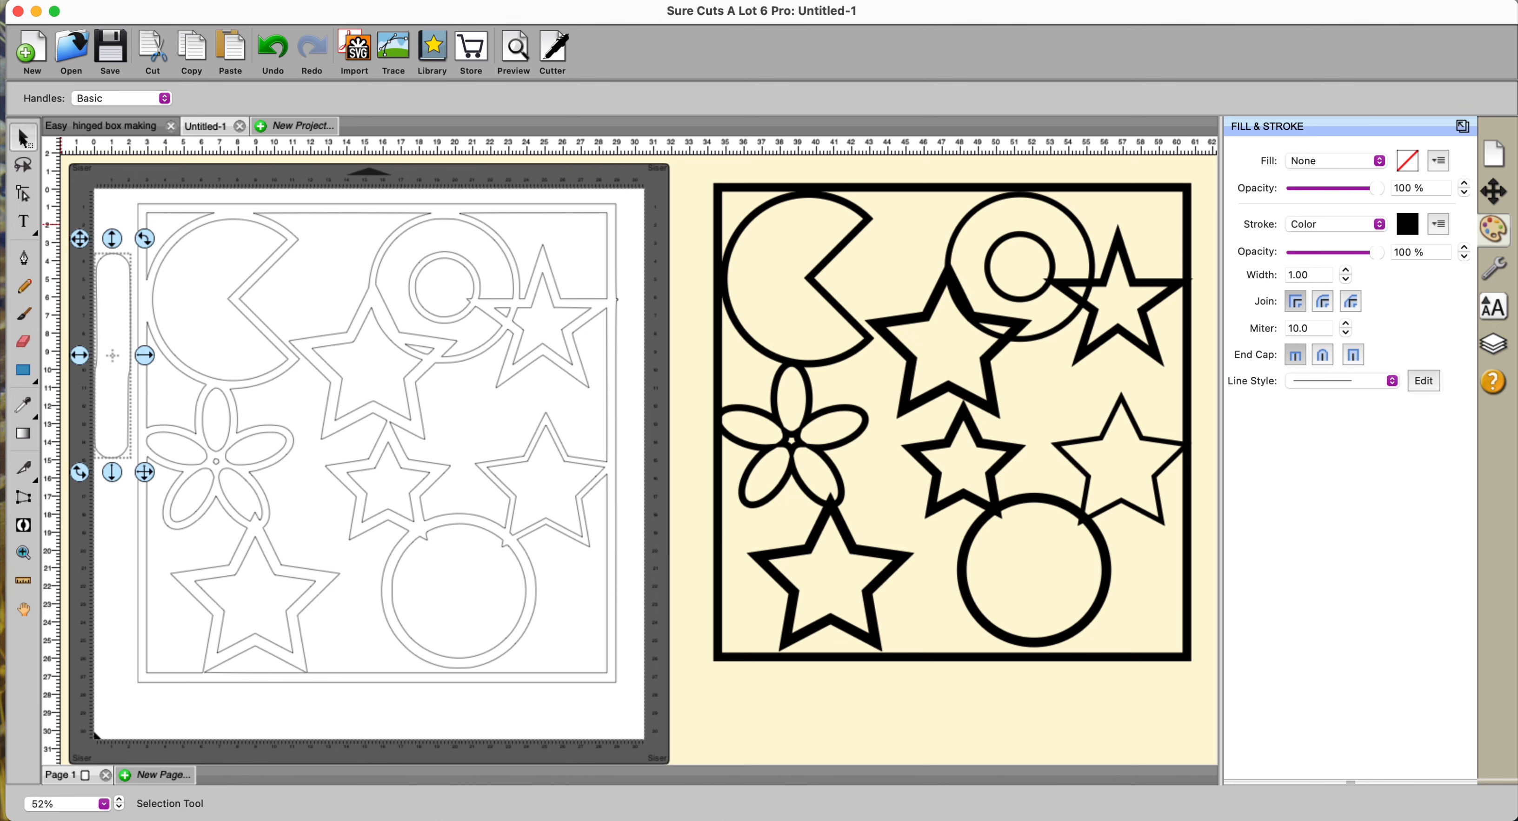
pyautogui.press('Delete')
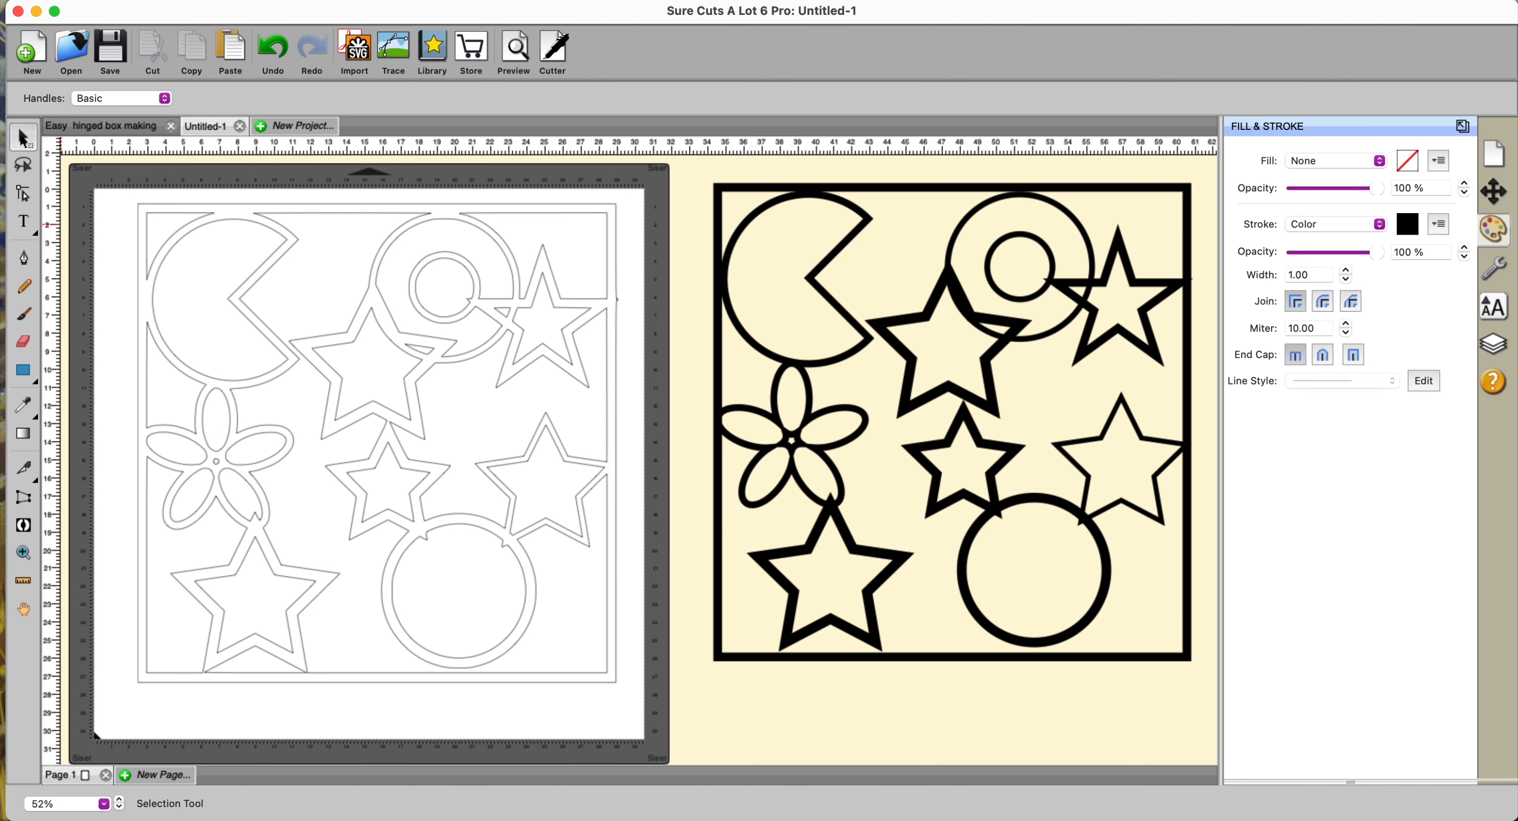